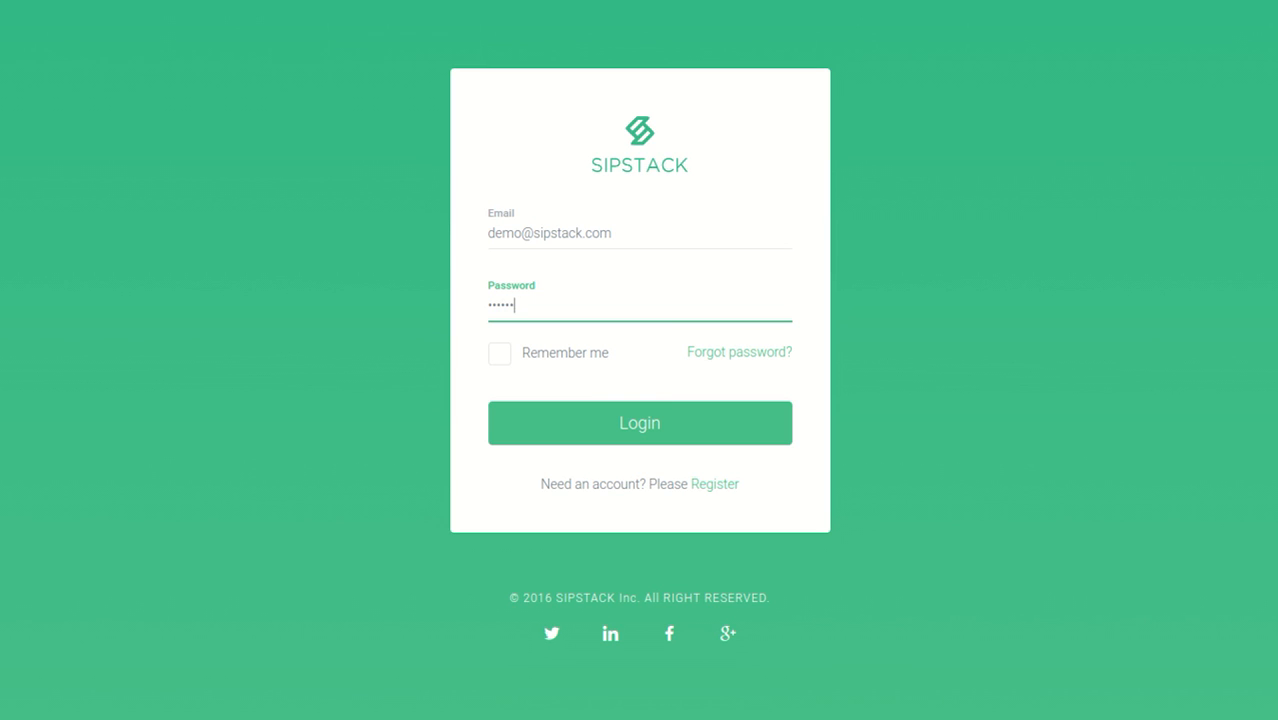
# - Log in with the entered credentials and check the account balance on the dashboard
pyautogui.click(612, 432)
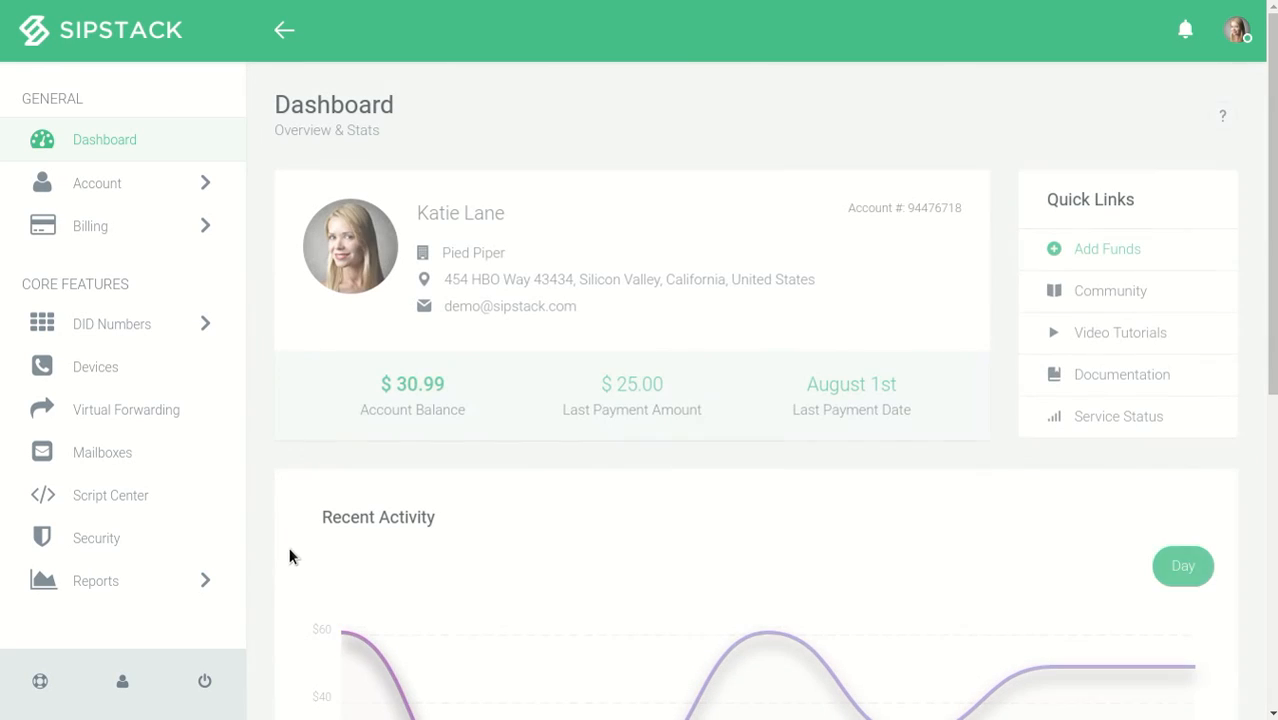
pyautogui.moveTo(378, 381); pyautogui.dragTo(490, 417)
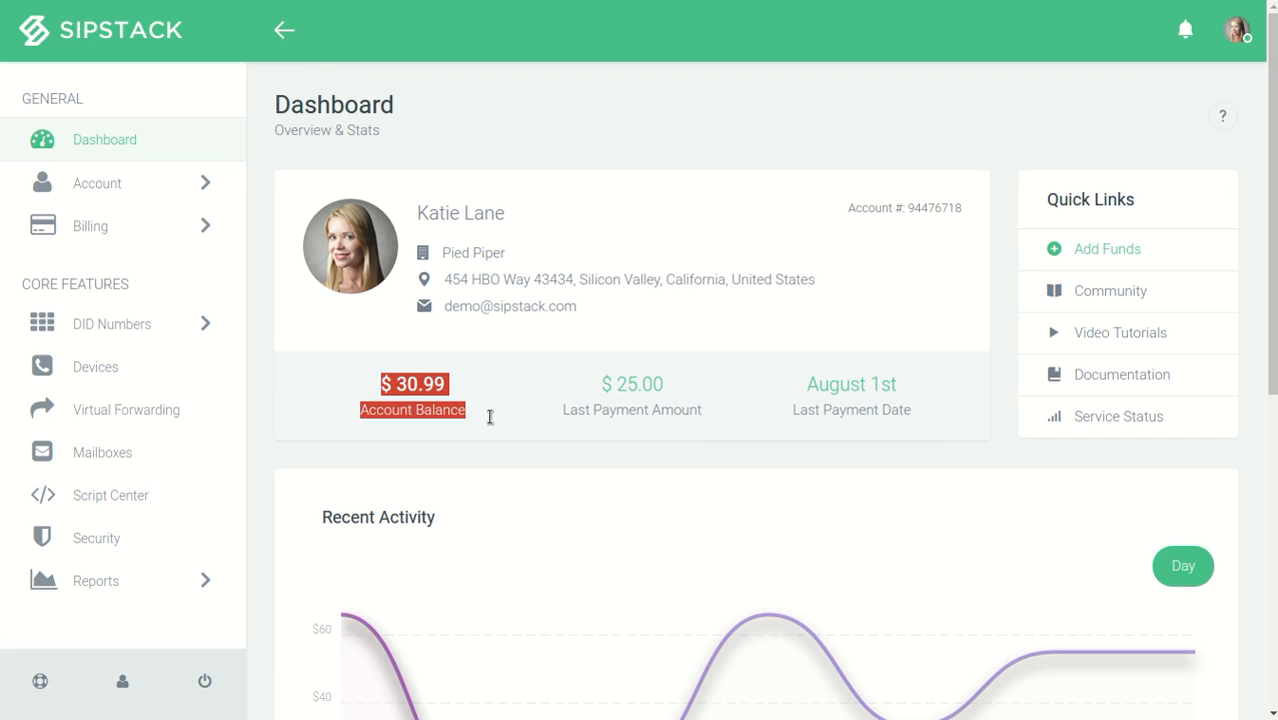
pyautogui.click(493, 416)
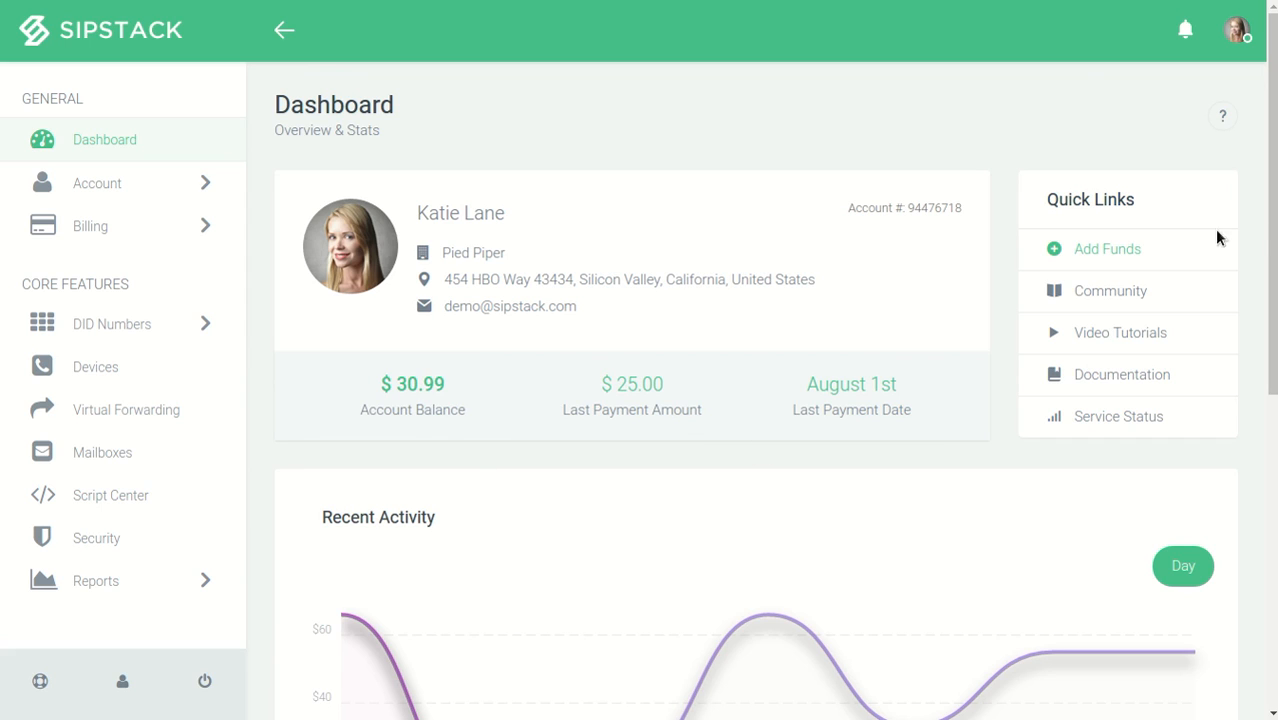
# - Try to add $25 to the account as a one-time payment using the saved Visa payment method
pyautogui.click(1128, 252)
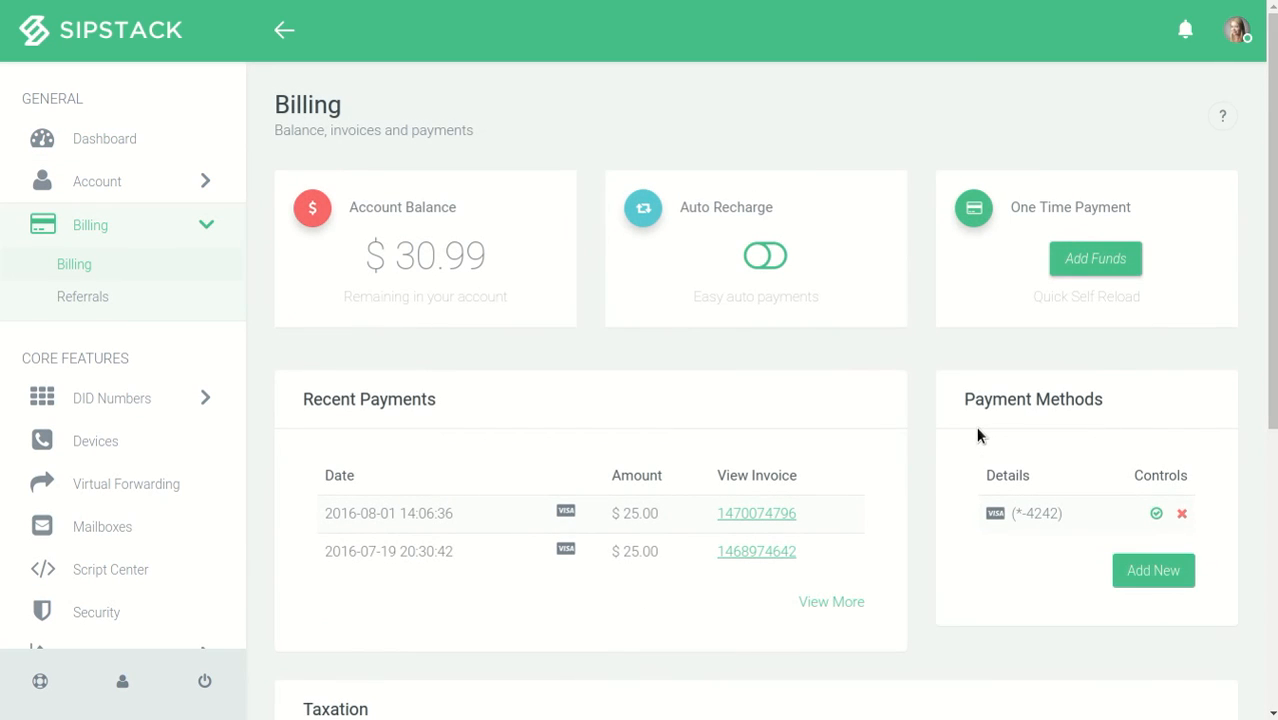
pyautogui.click(1125, 263)
pyautogui.click(562, 120)
pyautogui.click(570, 160)
pyautogui.click(575, 188)
pyautogui.click(578, 222)
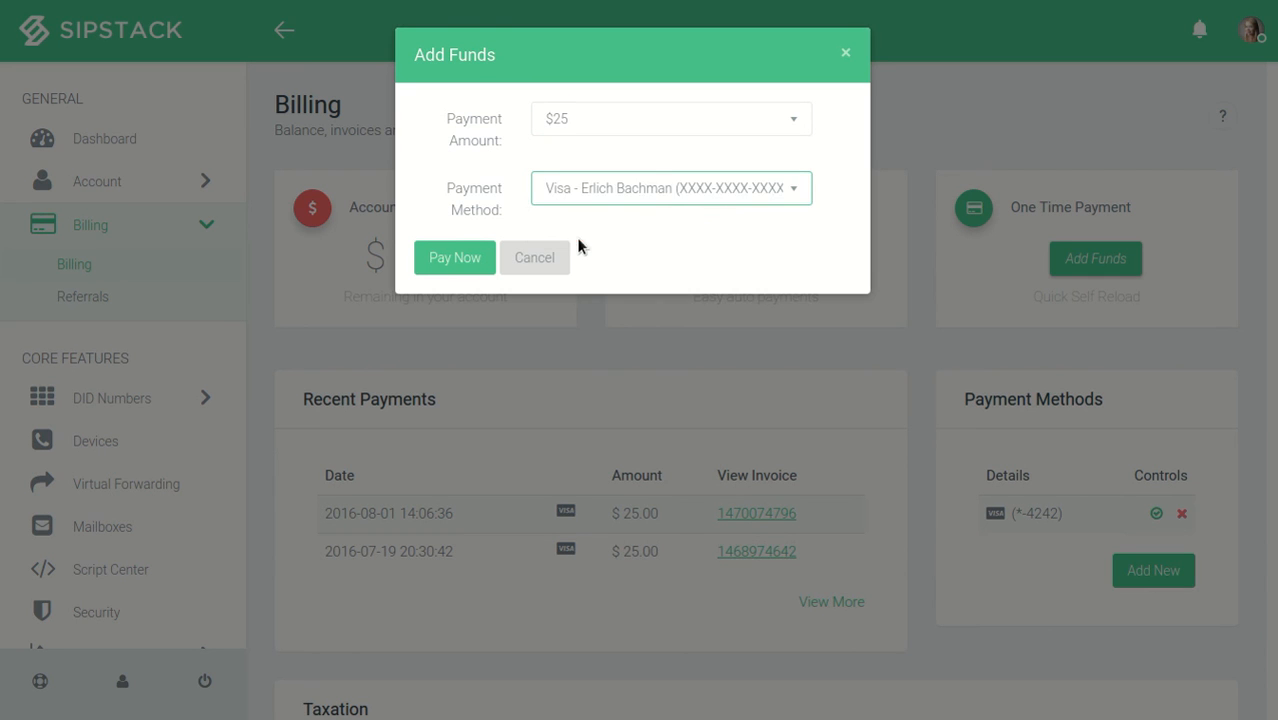
pyautogui.click(470, 257)
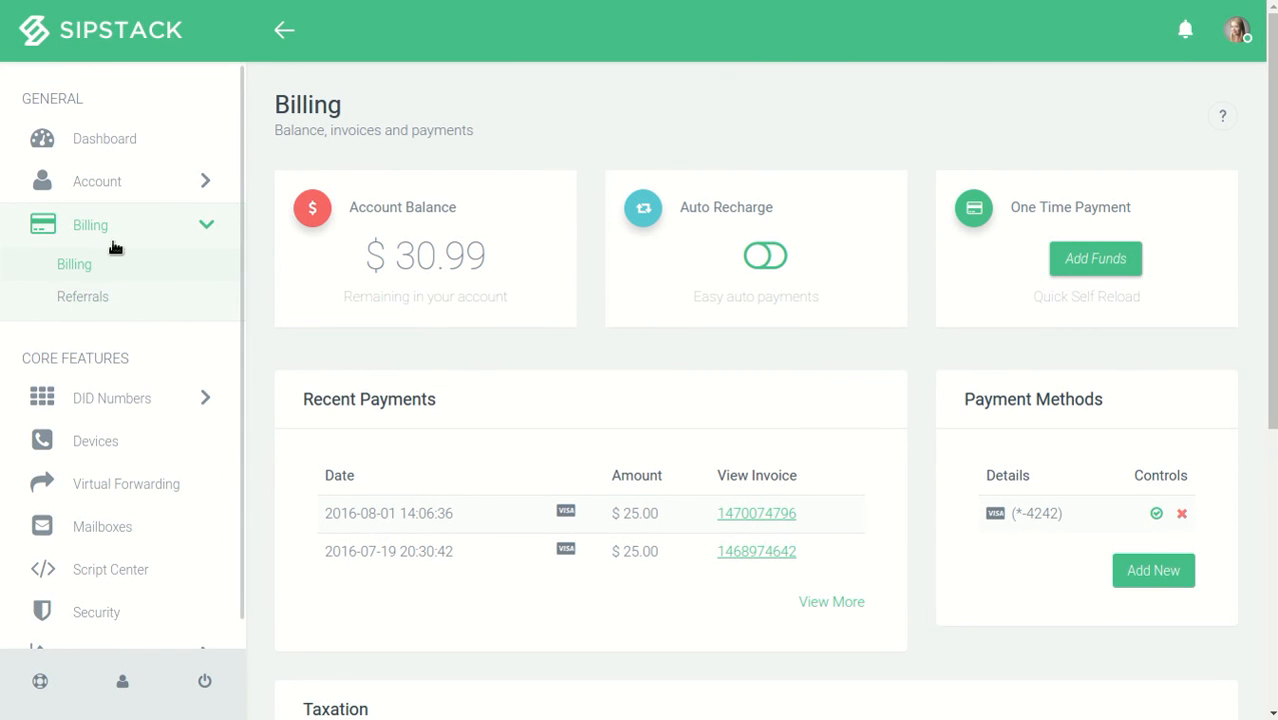
# - Start adding a new SIP device and set its region to US East (us-east1)
pyautogui.click(94, 451)
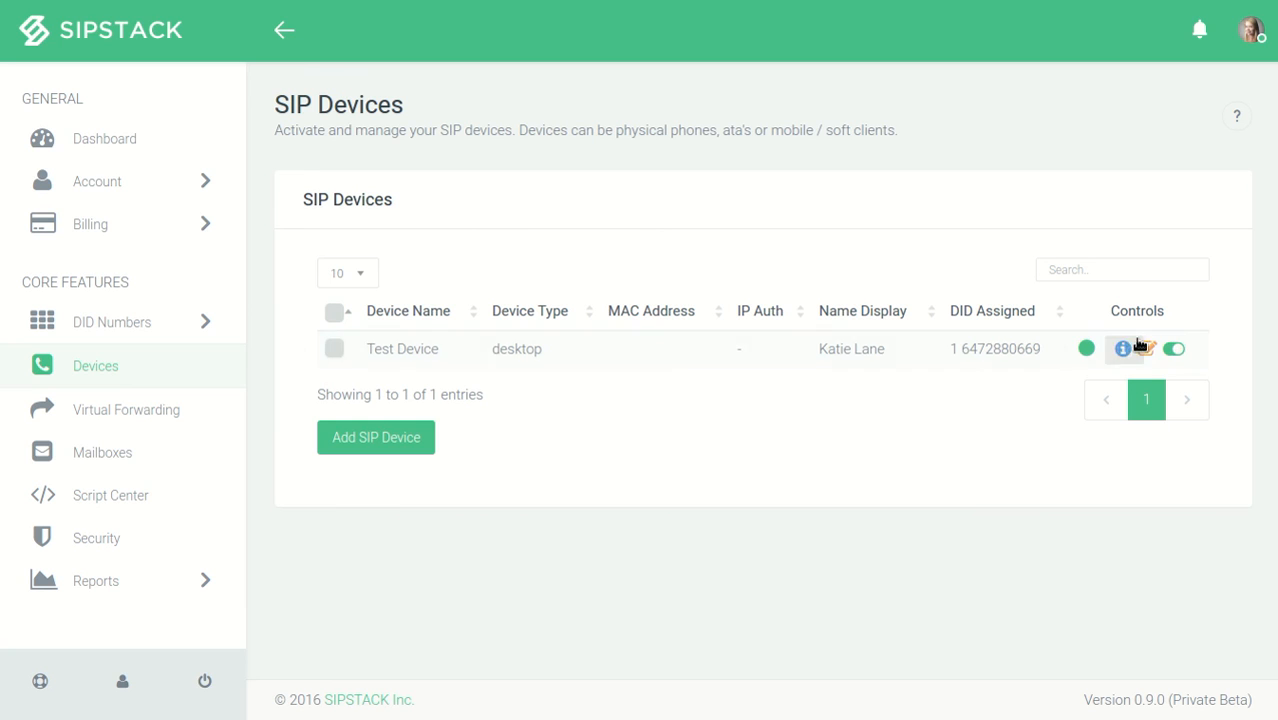
pyautogui.click(387, 455)
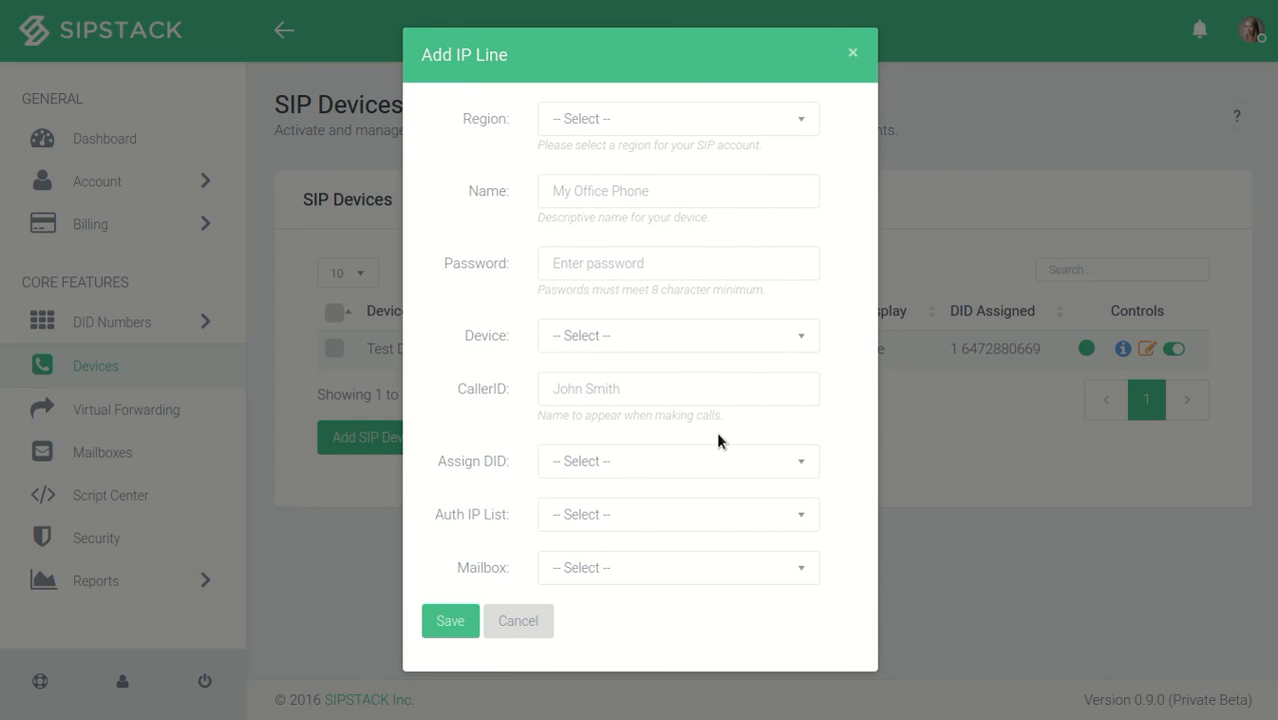
pyautogui.click(614, 119)
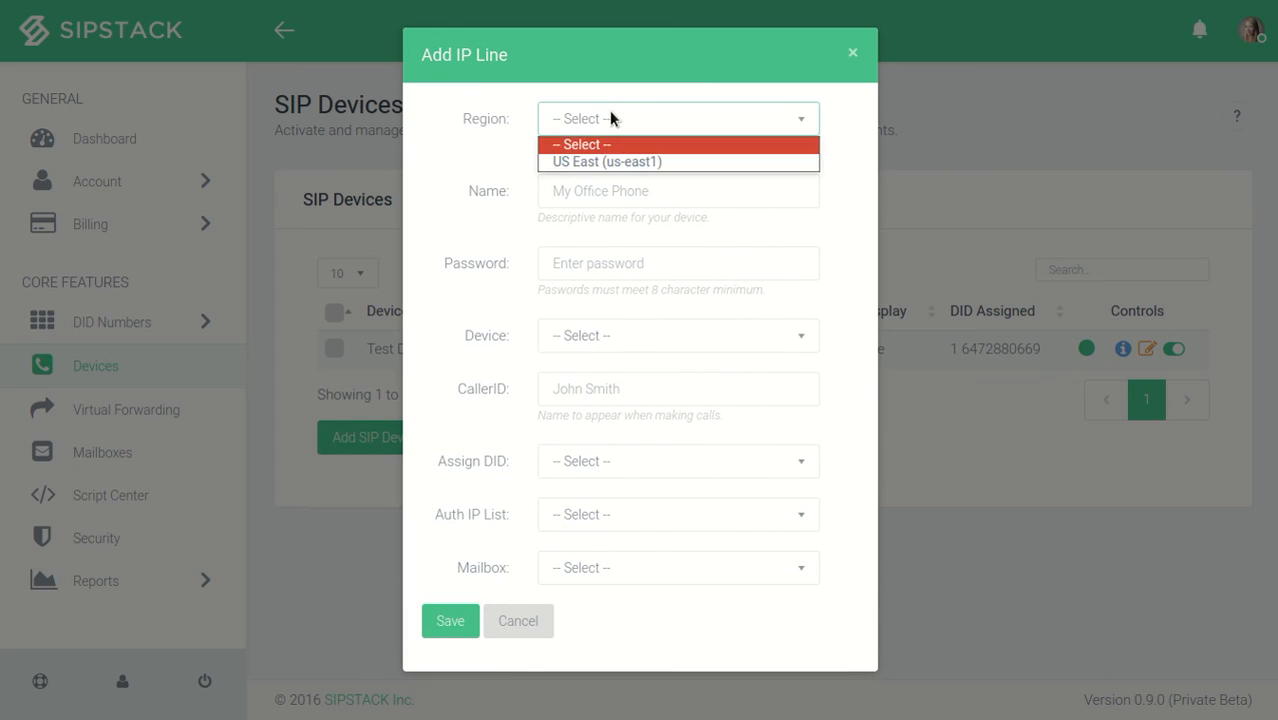
pyautogui.click(626, 161)
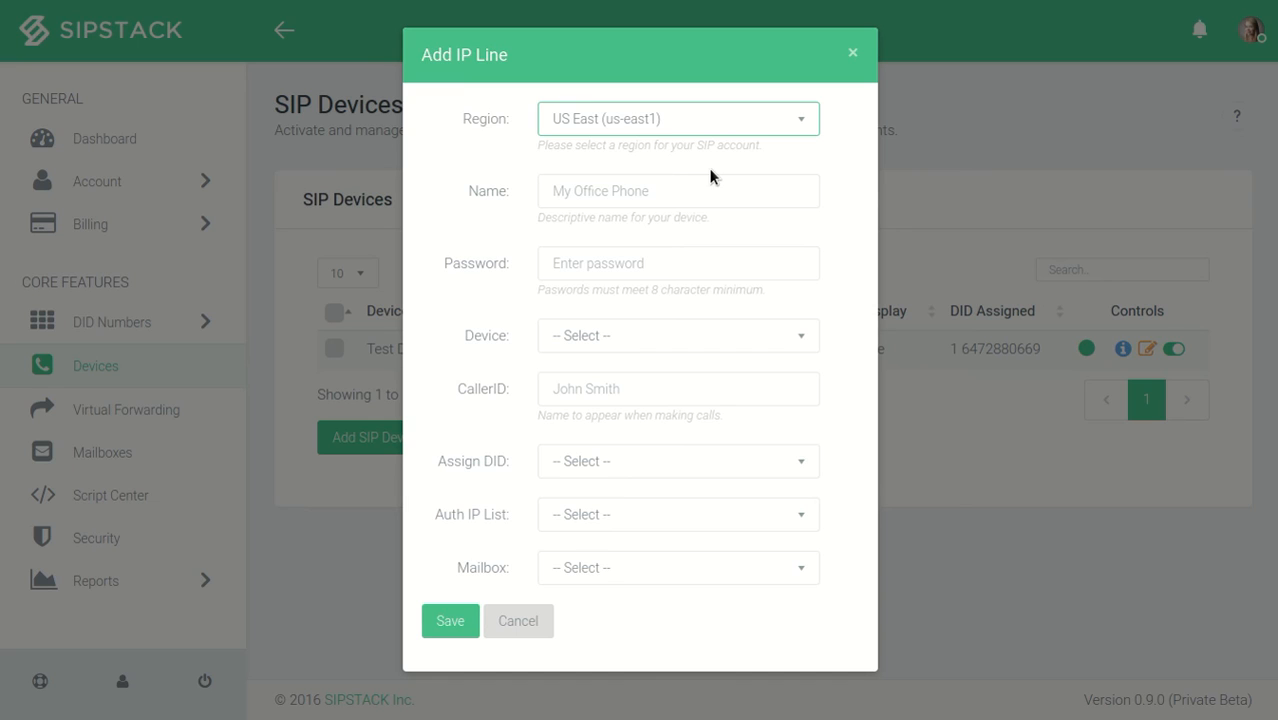
# - Name the new SIP device Test Demo and enter a device password
pyautogui.click(670, 197)
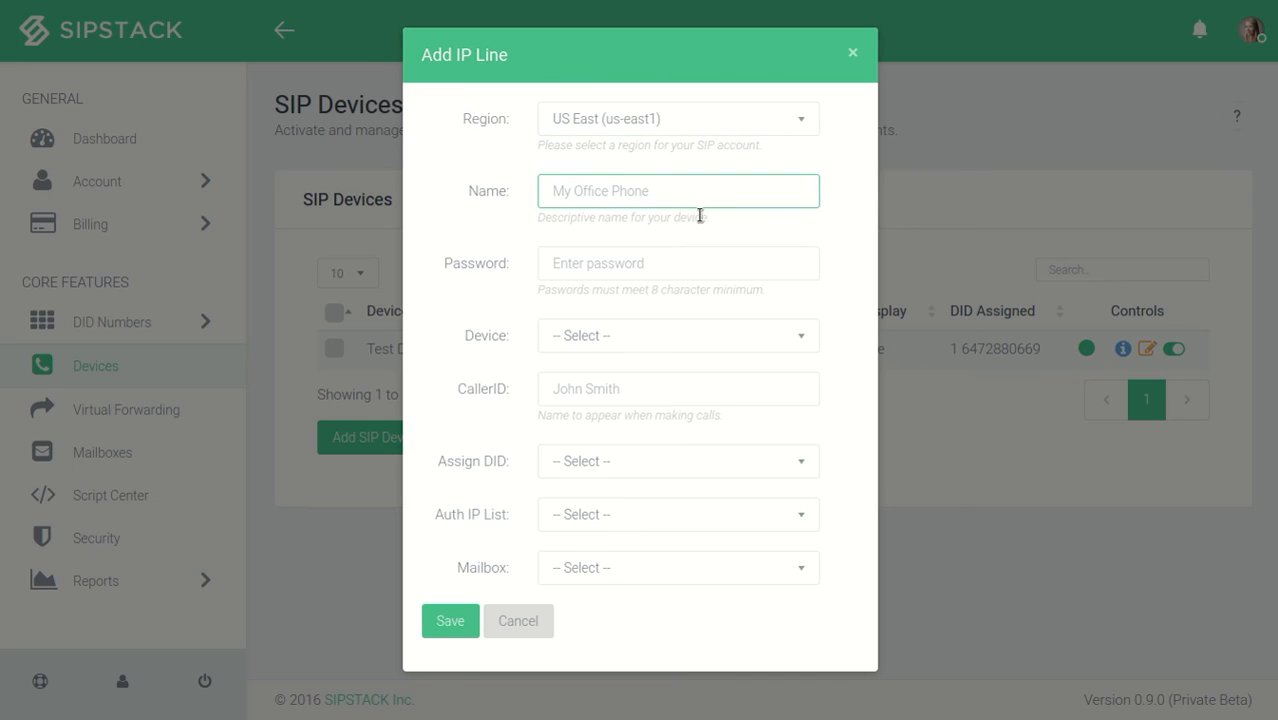
pyautogui.write('Test Demo')
pyautogui.press('Tab')
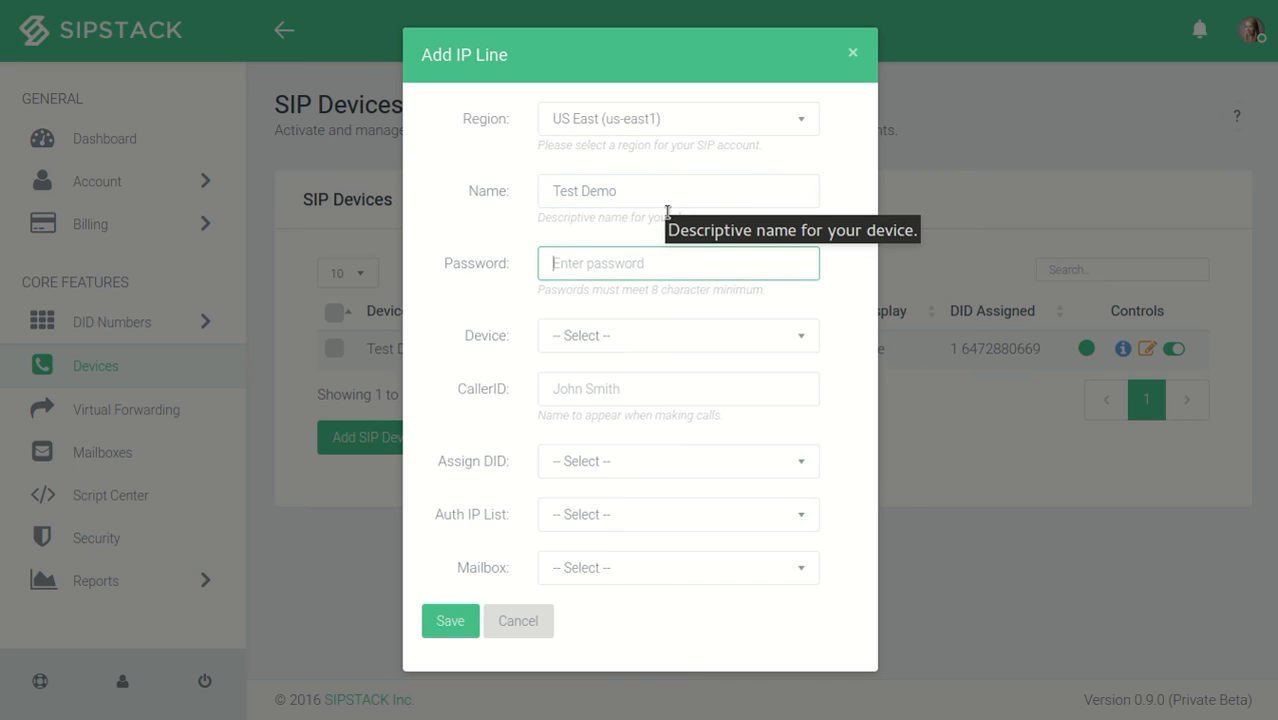
pyautogui.write('test••••')
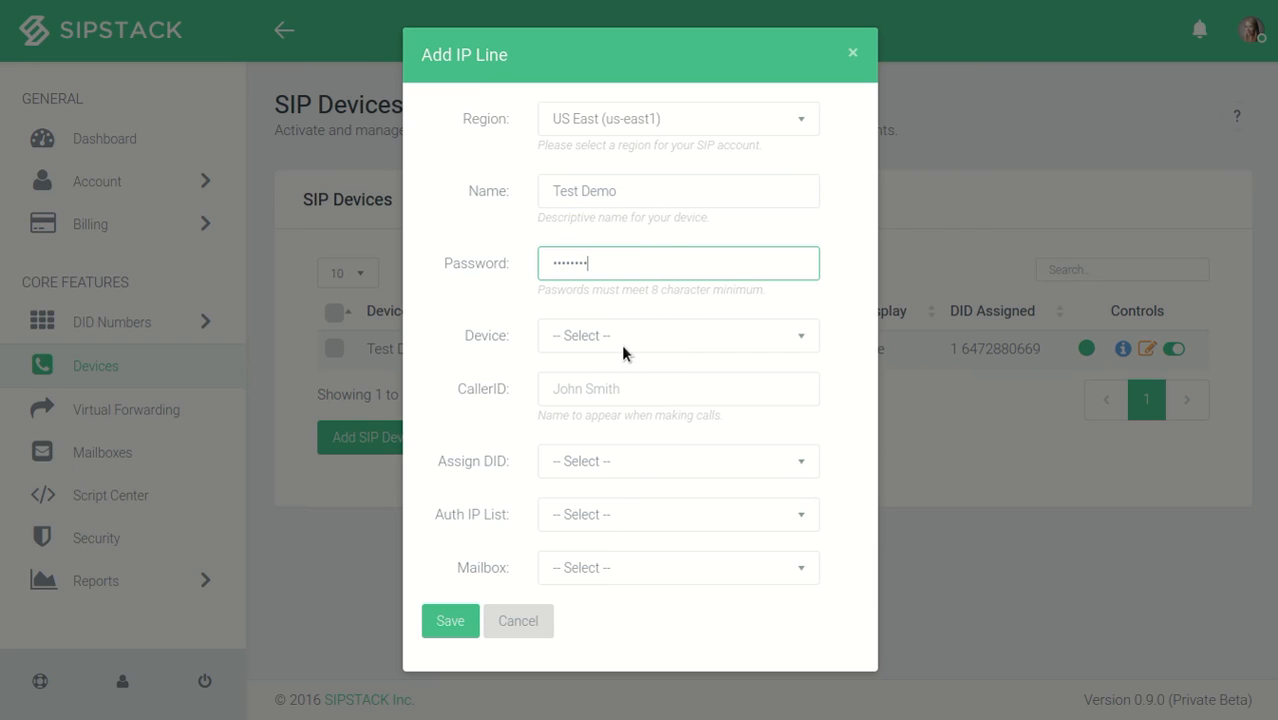
# - Set the new device's type to Mobile App and its caller ID to Test
pyautogui.click(620, 337)
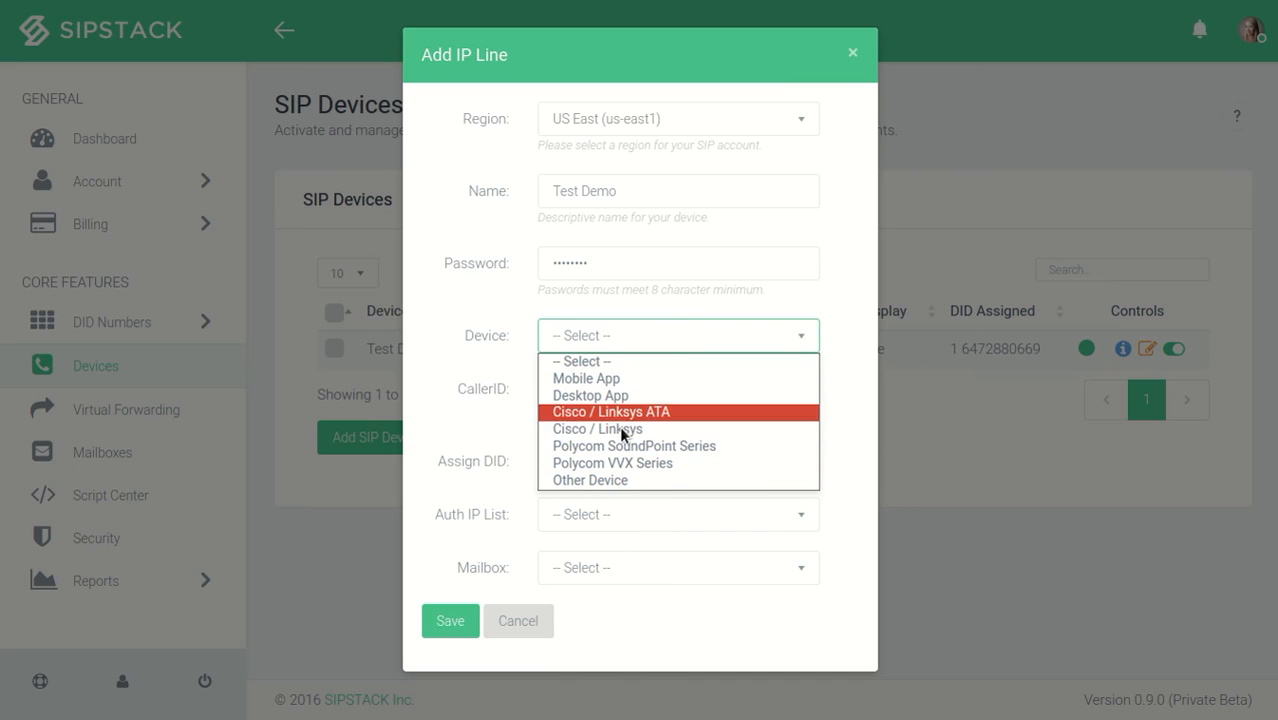
pyautogui.click(621, 384)
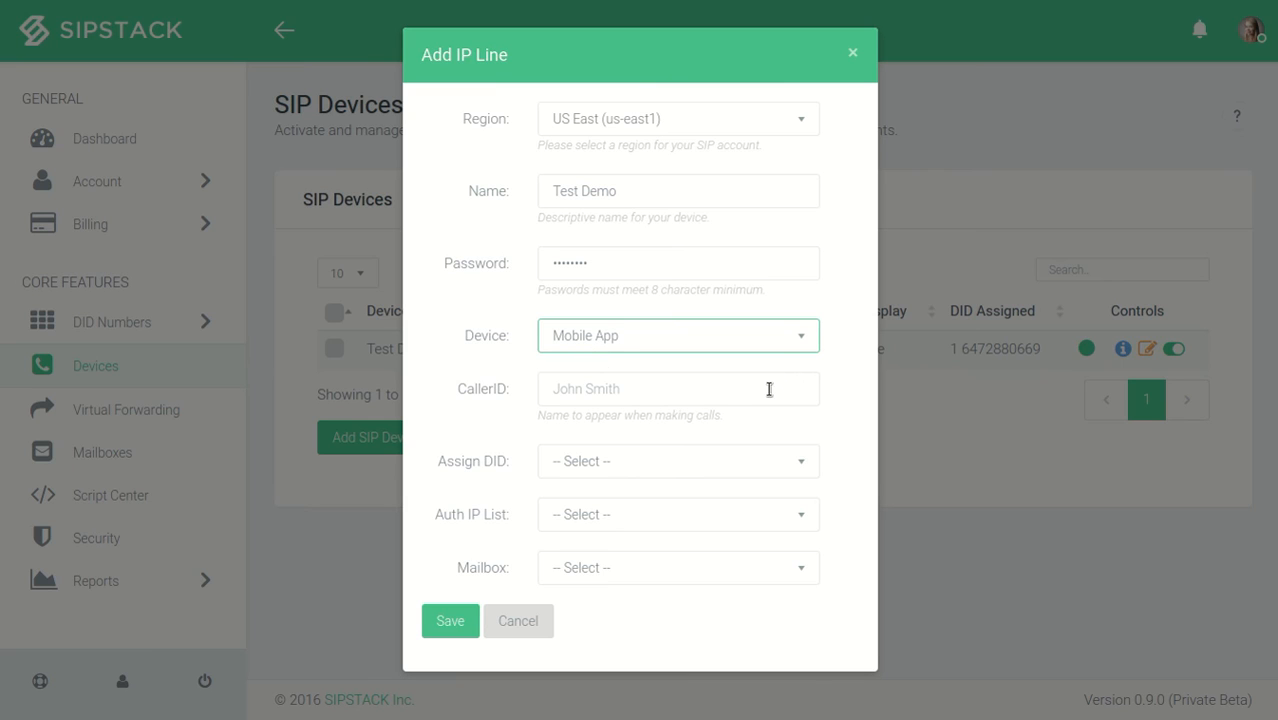
pyautogui.click(665, 395)
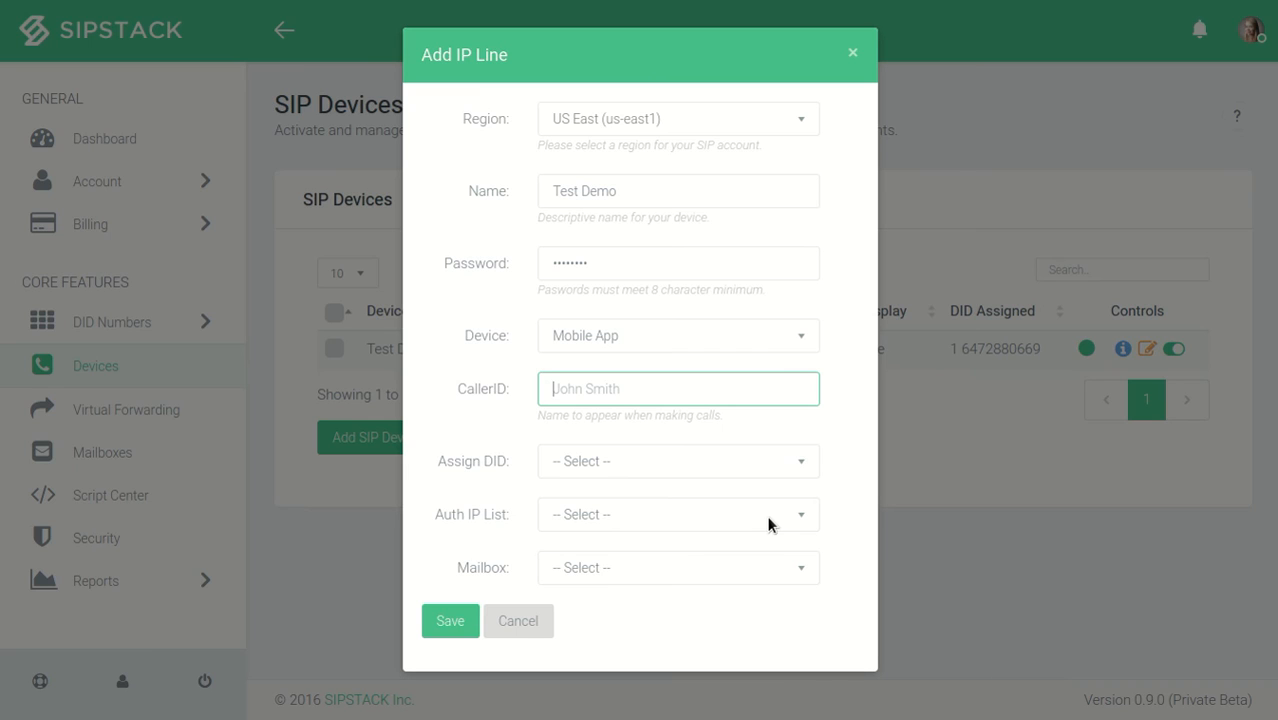
pyautogui.write('Test')
pyautogui.press('Tab')
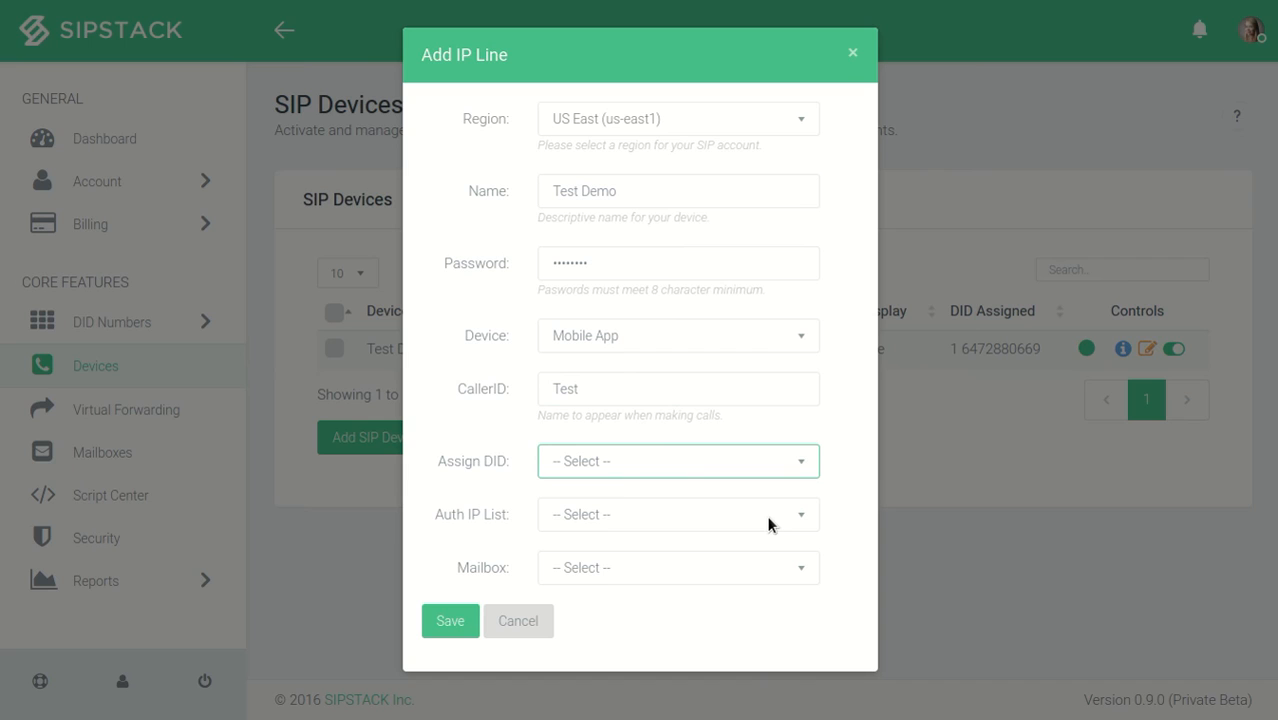
# - Review the new device's DID and authorised IP list choices without assigning either, and point out its password entry
pyautogui.click(642, 474)
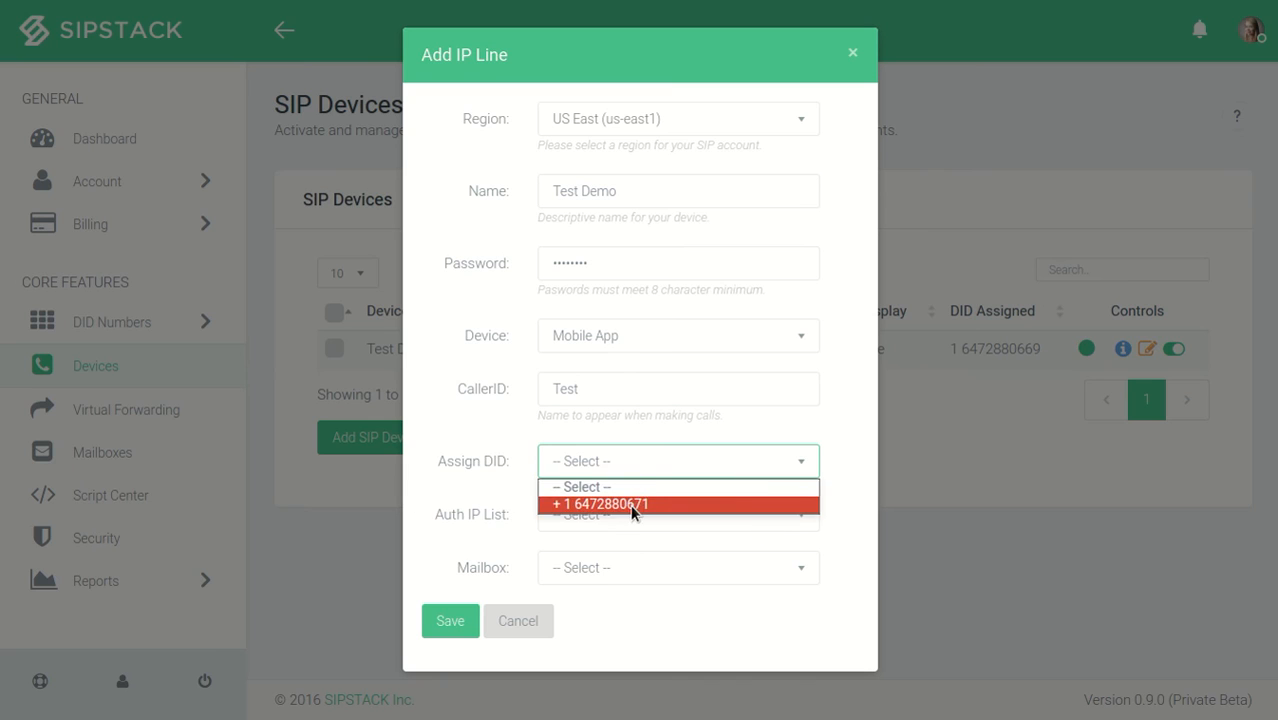
pyautogui.click(630, 458)
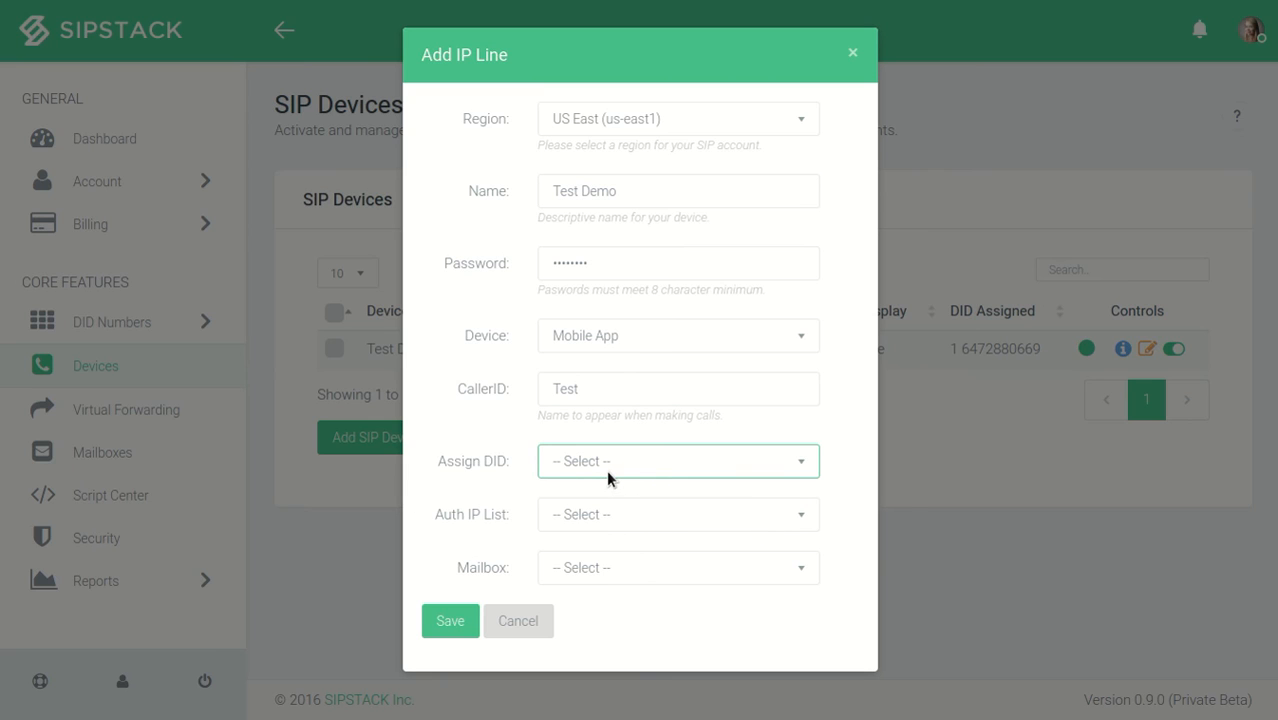
pyautogui.click(606, 470)
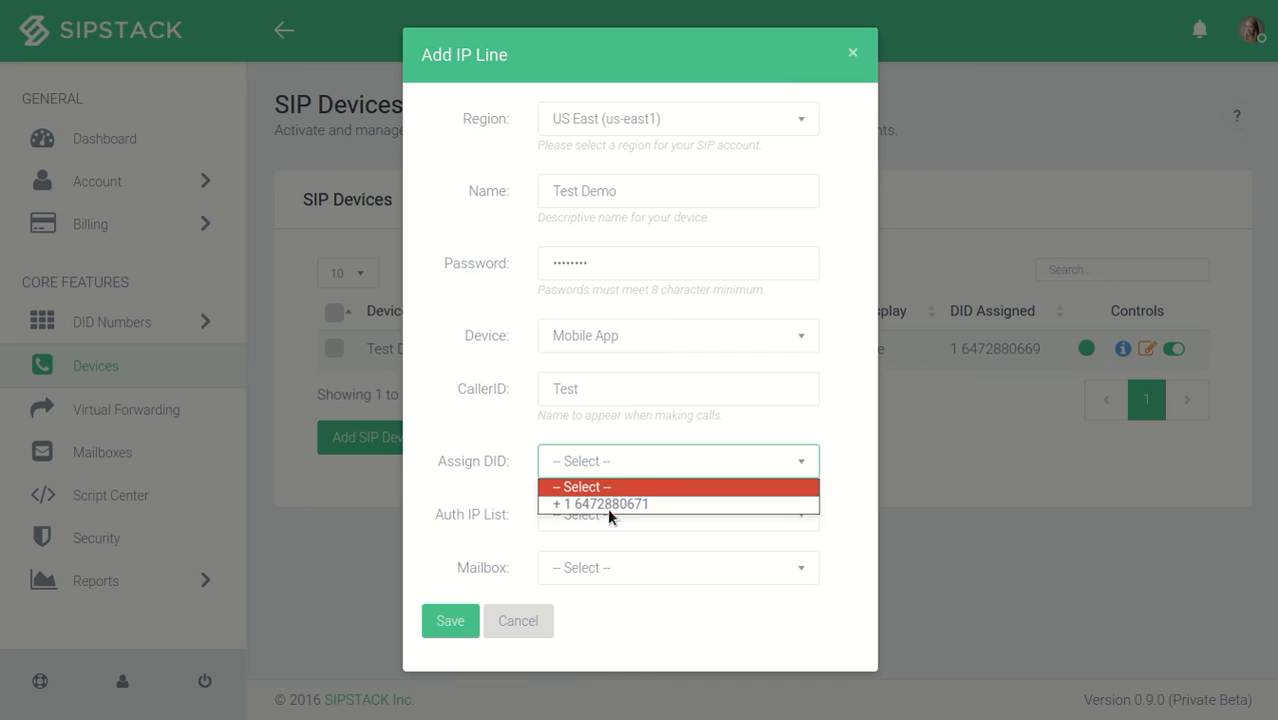
pyautogui.click(610, 462)
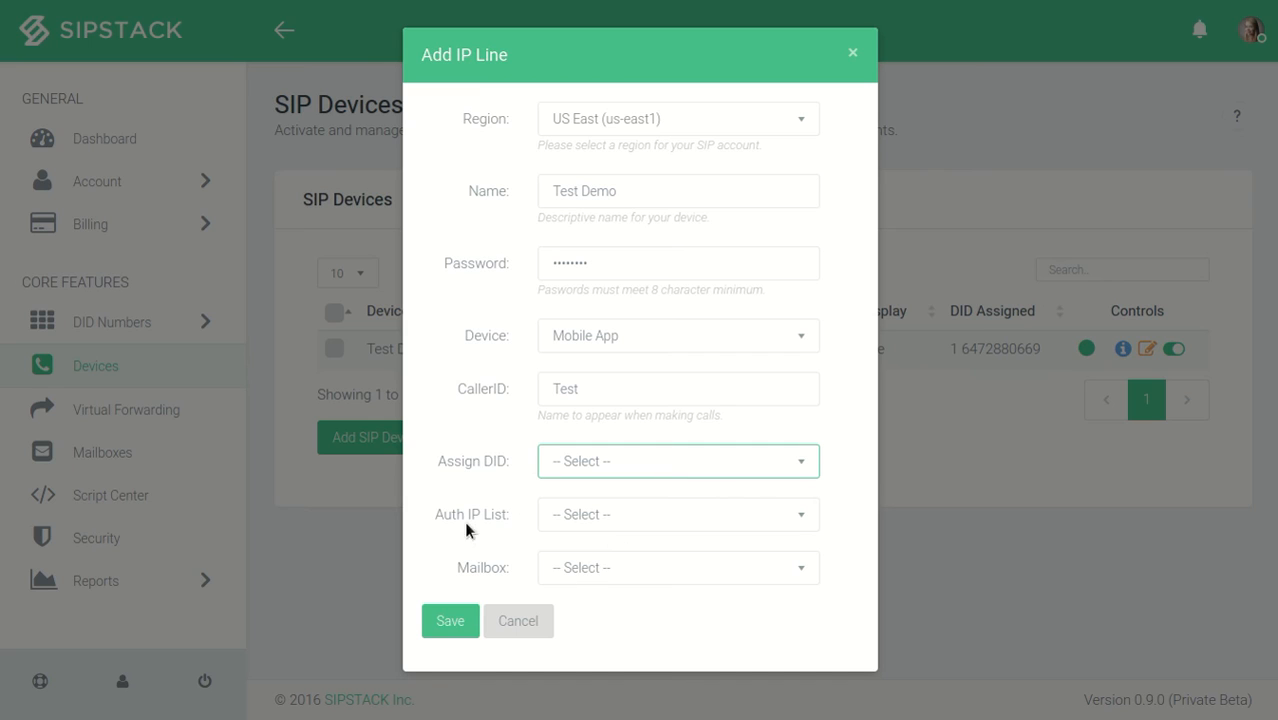
pyautogui.click(602, 527)
pyautogui.click(603, 533)
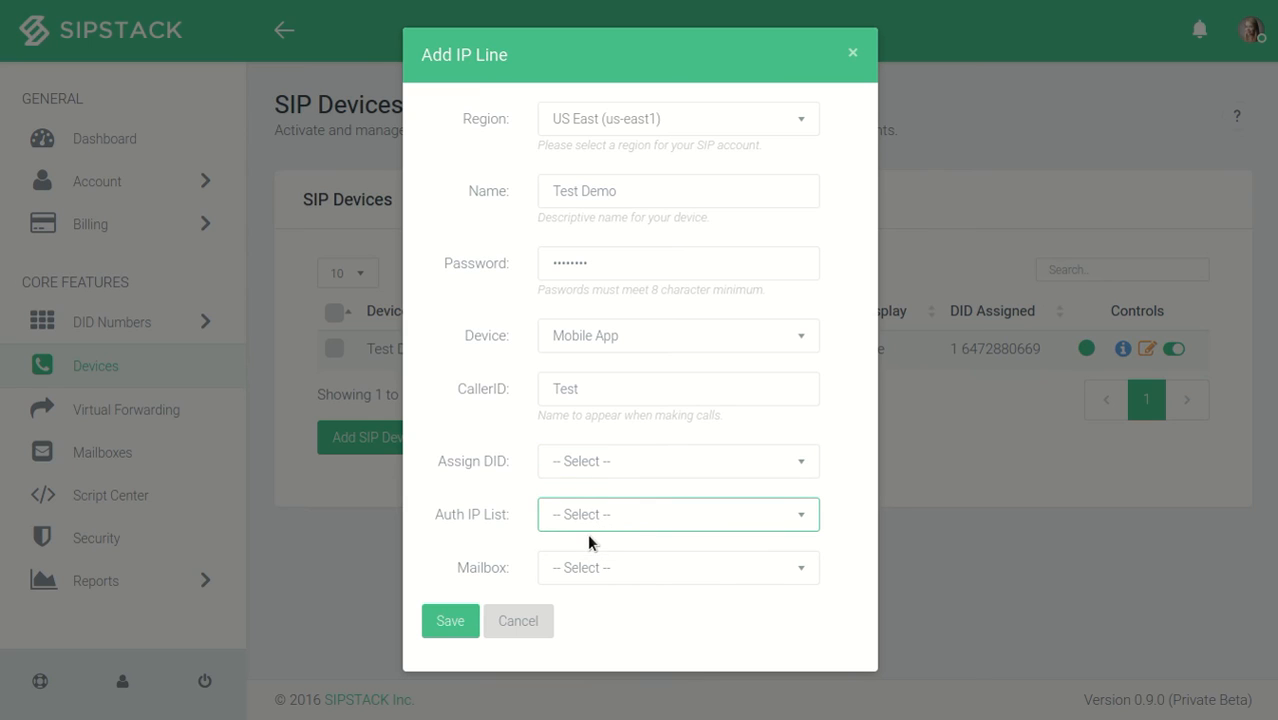
pyautogui.doubleClick(572, 268)
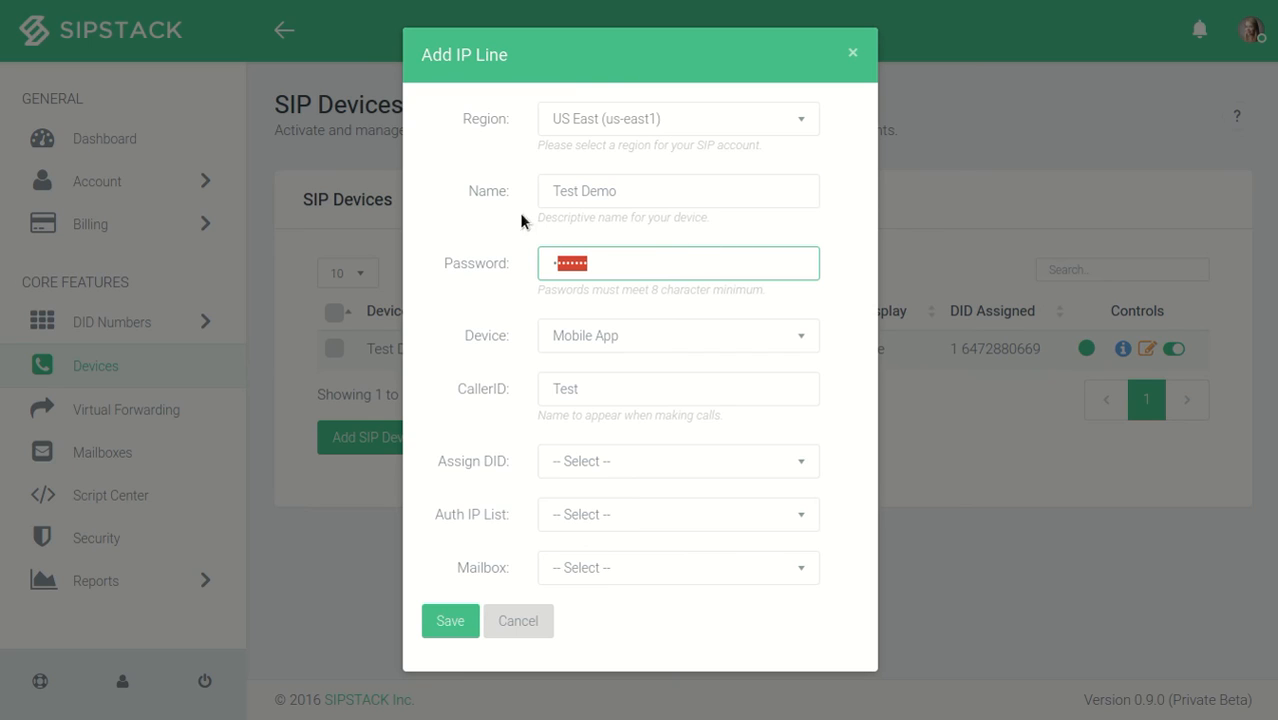
pyautogui.click(642, 248)
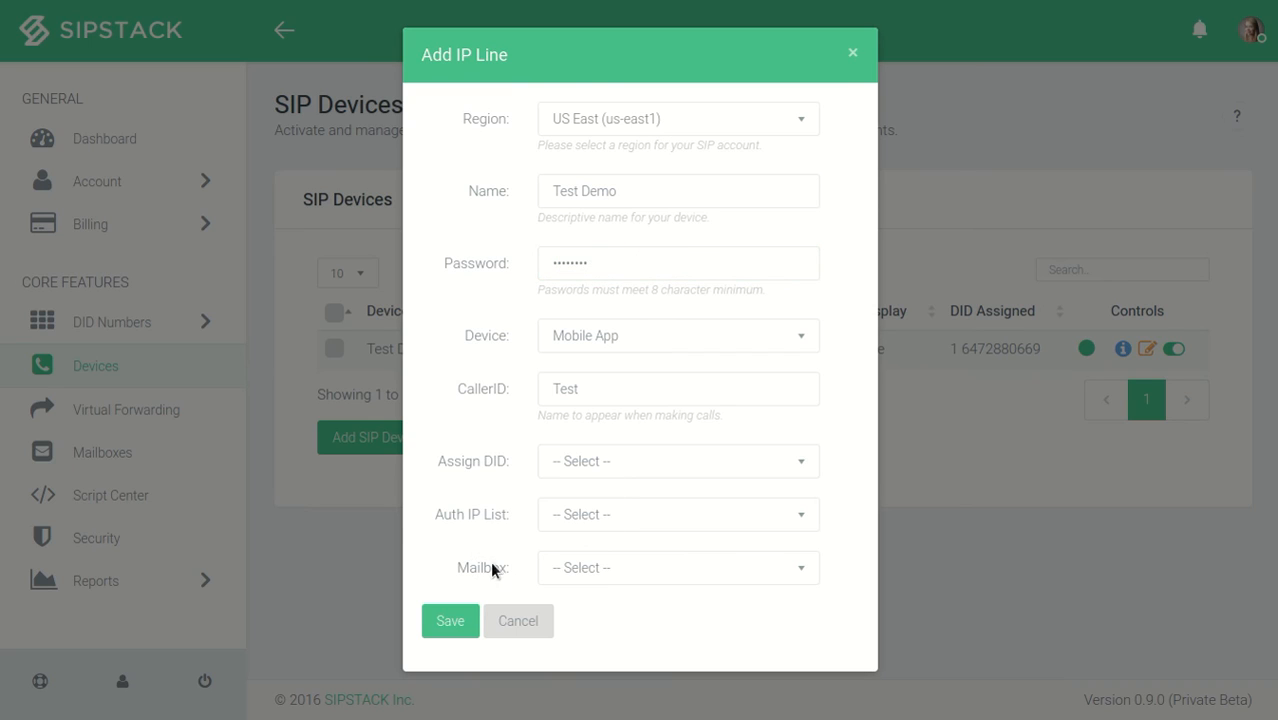
# - Look at the mailbox choices, leave the mailbox unassigned and save the new SIP device
pyautogui.click(588, 568)
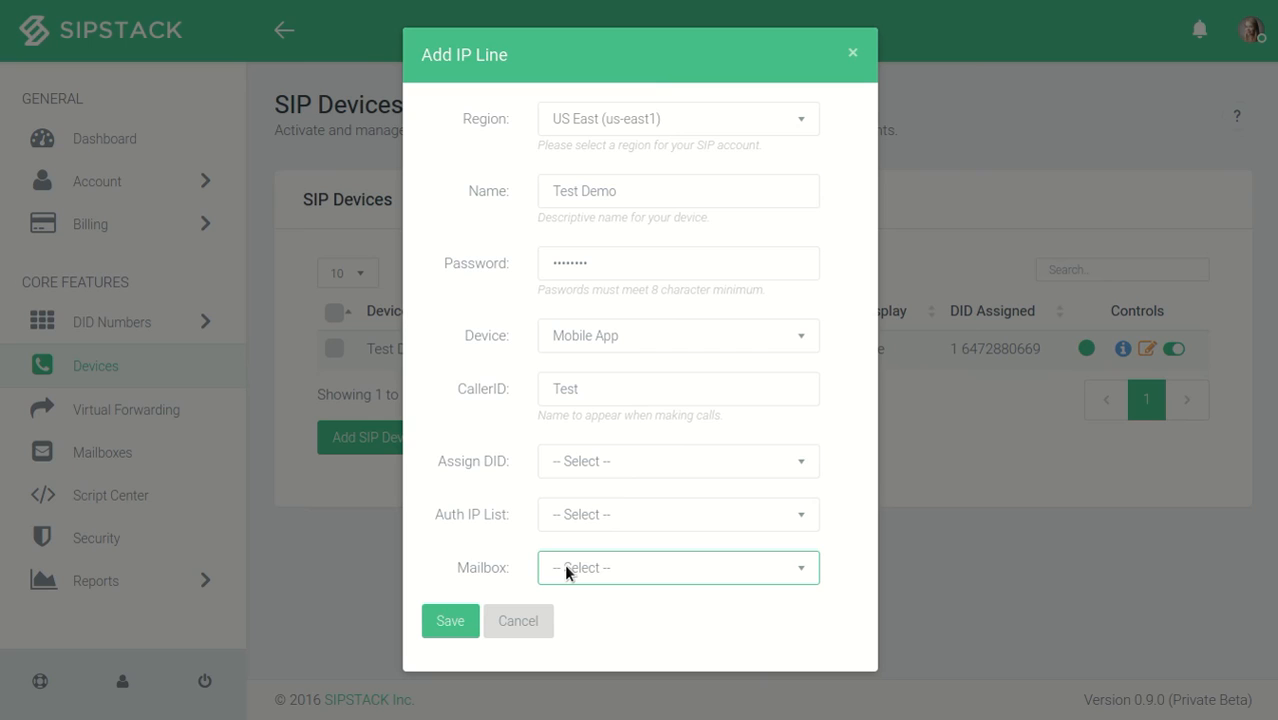
pyautogui.click(580, 571)
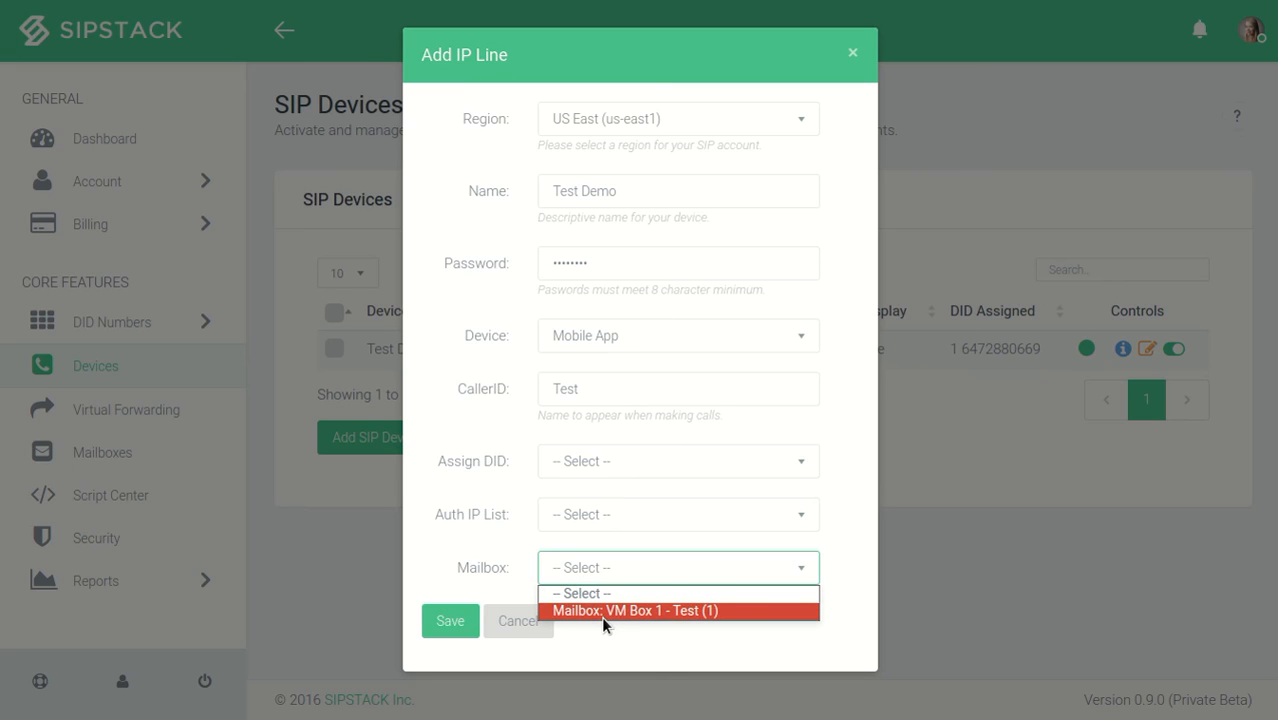
pyautogui.click(599, 568)
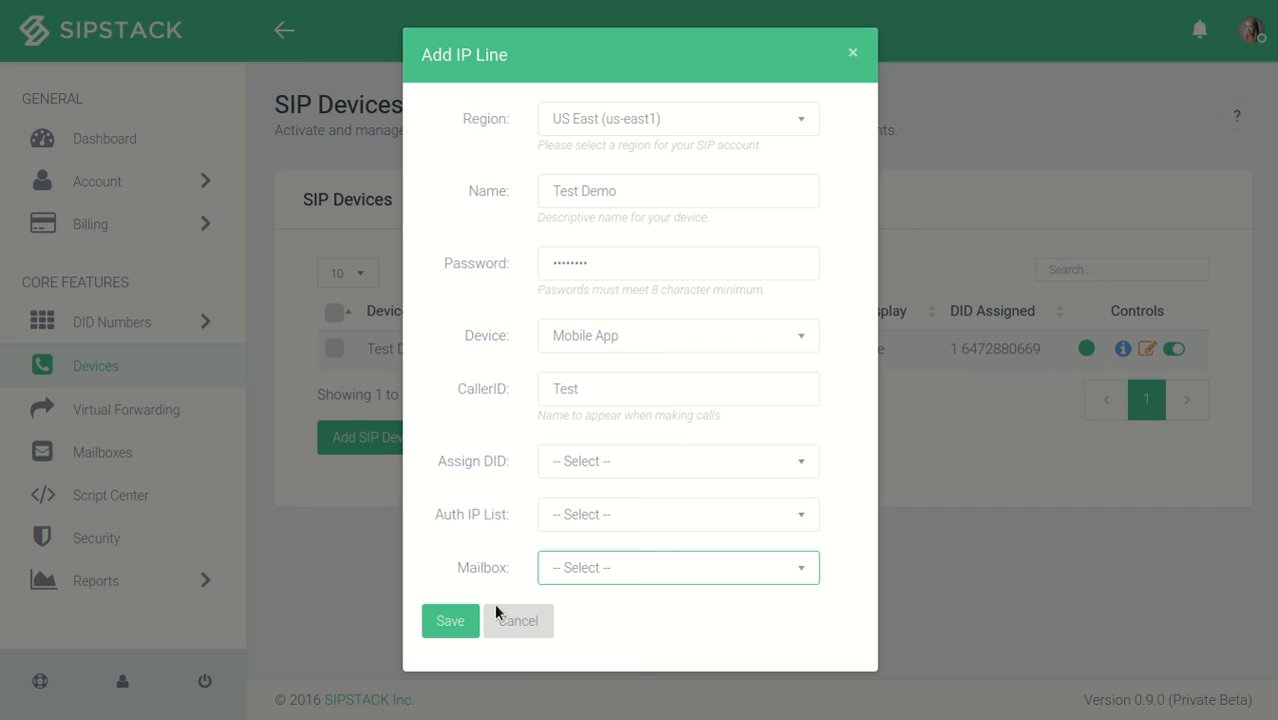
pyautogui.click(458, 628)
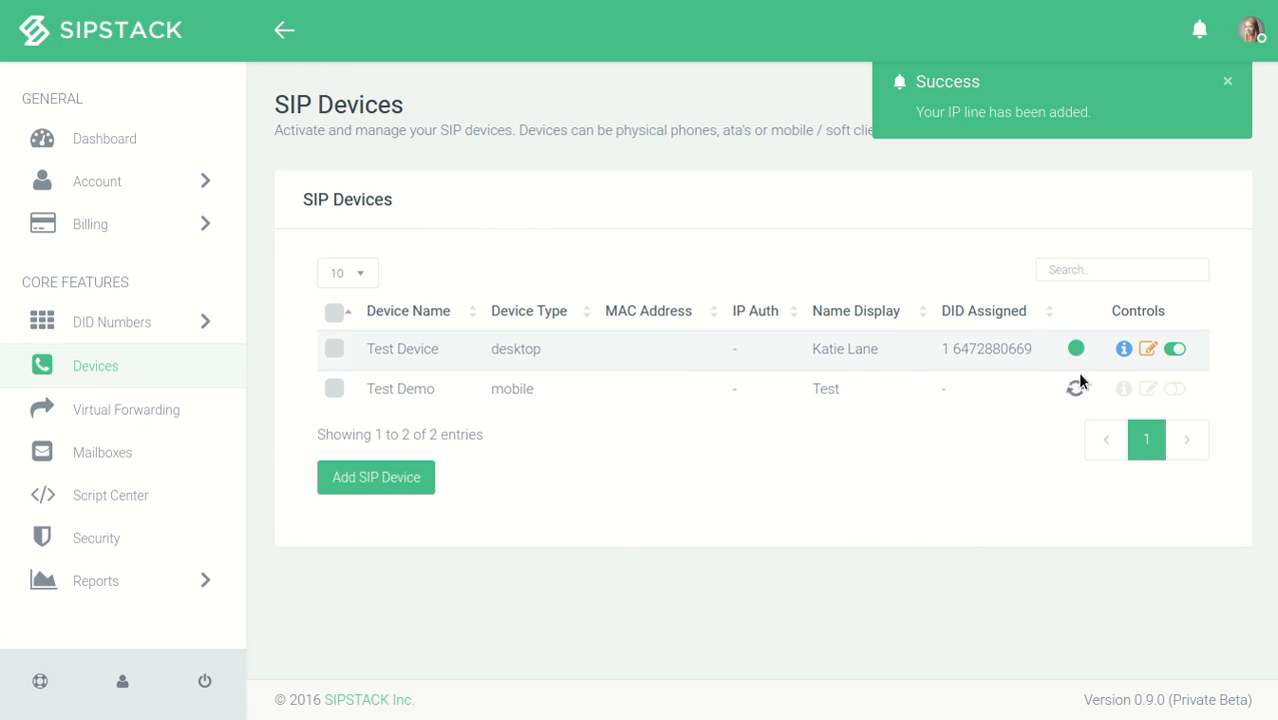
# - Check Test Device's connection status and view its SIP address and login information
pyautogui.moveTo(1081, 350)
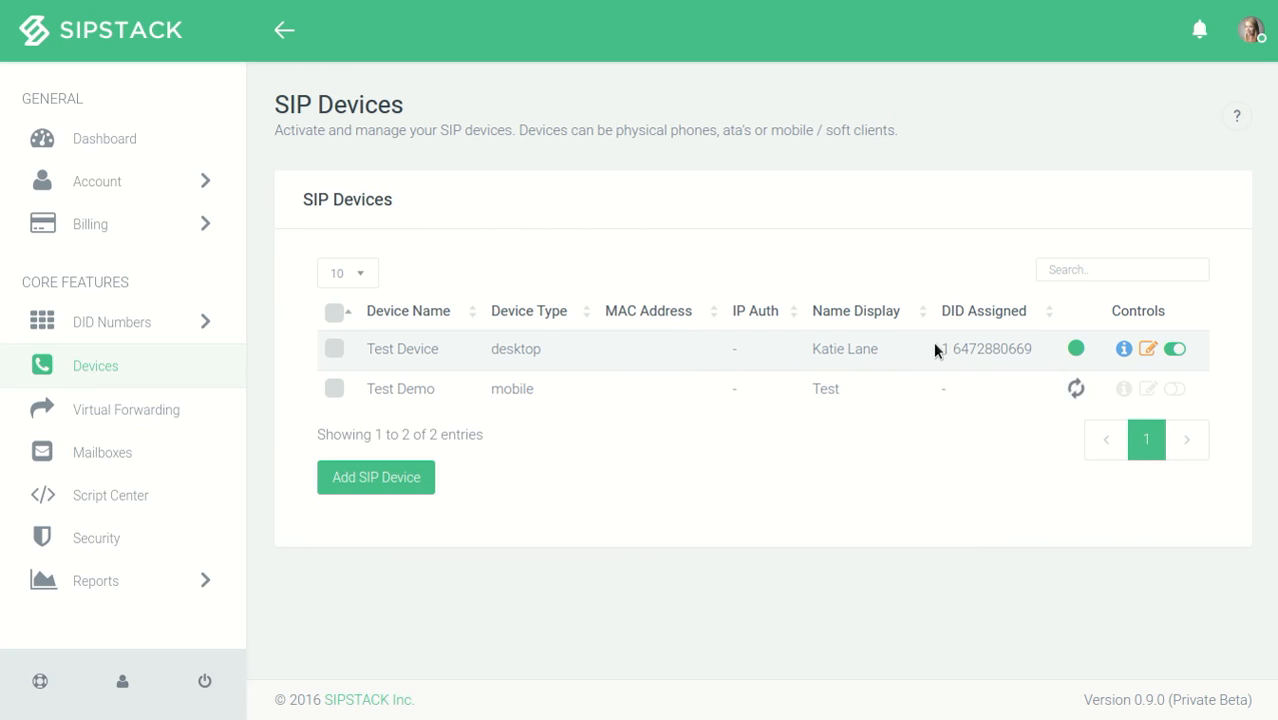
pyautogui.moveTo(1084, 392)
pyautogui.moveTo(1089, 355)
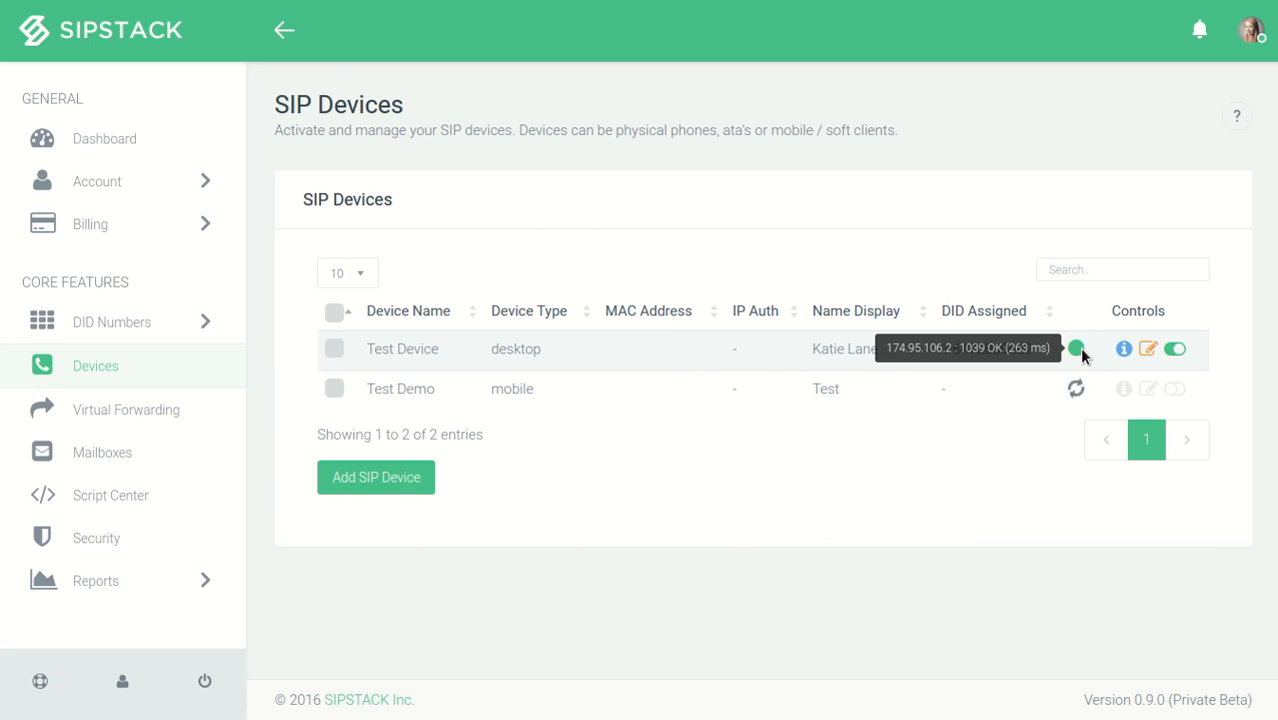
pyautogui.click(1136, 359)
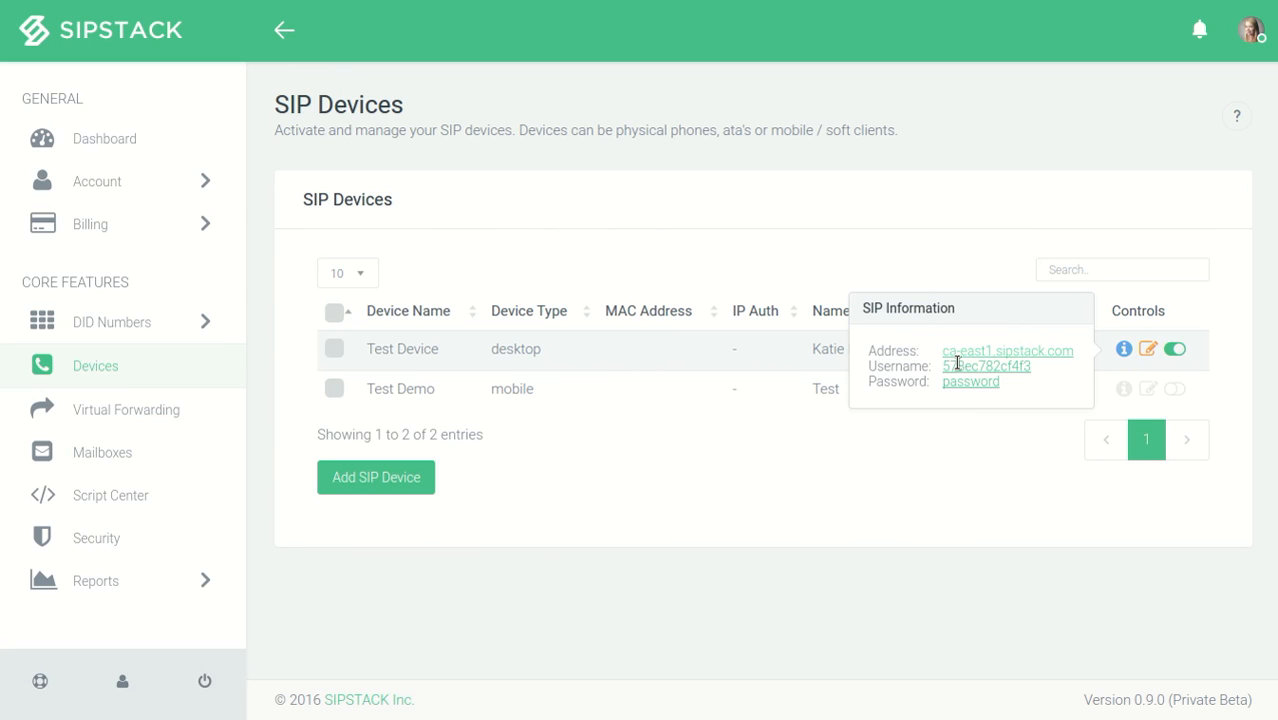
pyautogui.moveTo(942, 350); pyautogui.dragTo(1020, 394)
pyautogui.click(1033, 393)
pyautogui.moveTo(948, 352); pyautogui.dragTo(1080, 354)
pyautogui.click(1069, 357)
pyautogui.click(1124, 352)
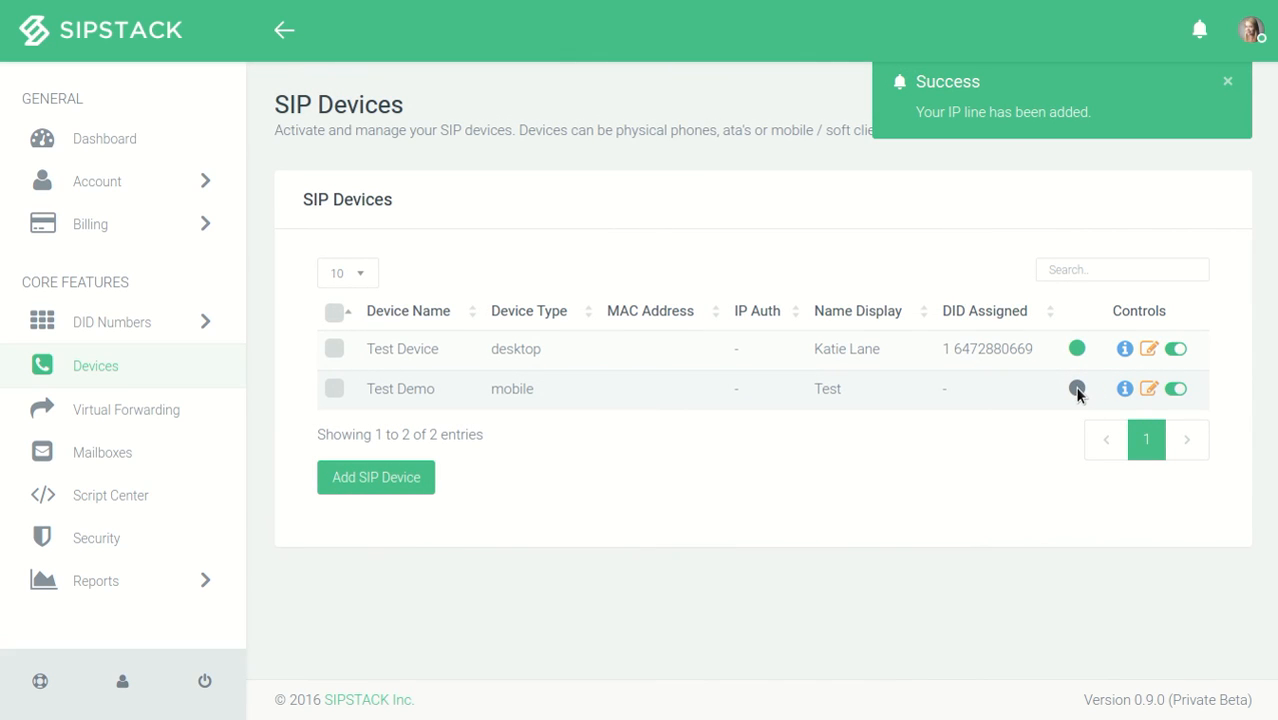
# - Open the Call Detail Records report to view the call history
pyautogui.moveTo(1083, 360)
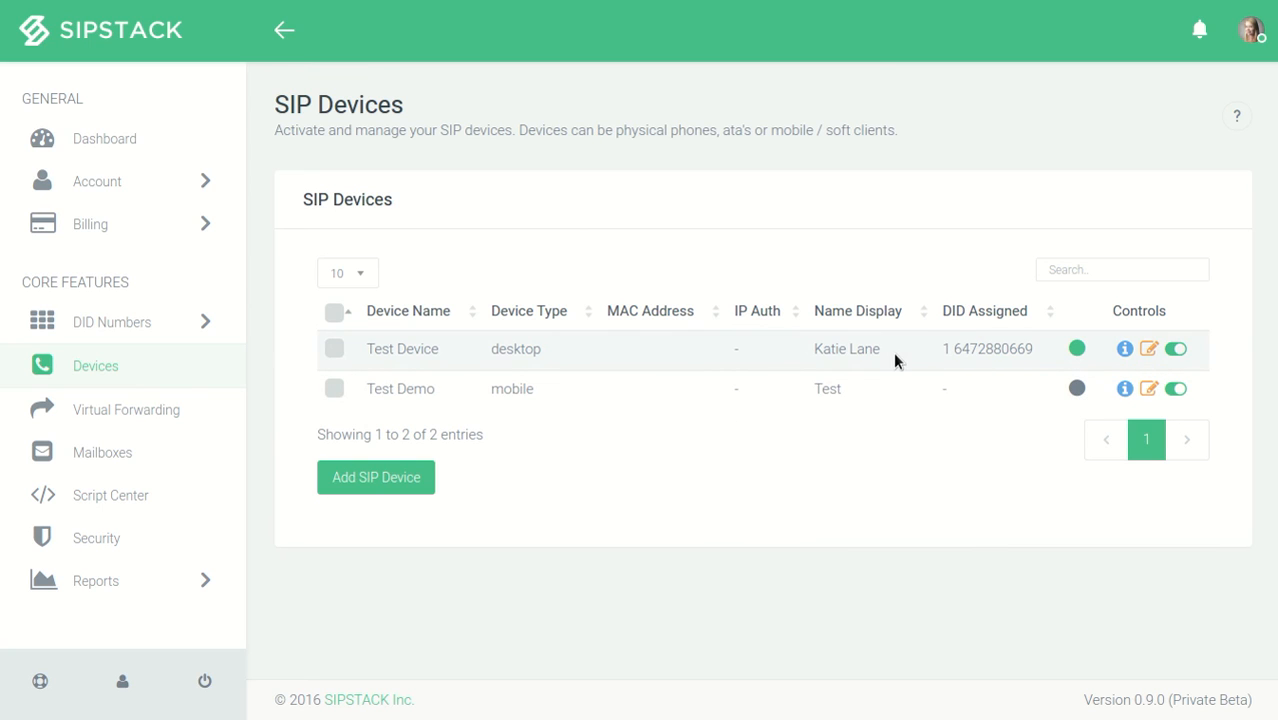
pyautogui.click(104, 598)
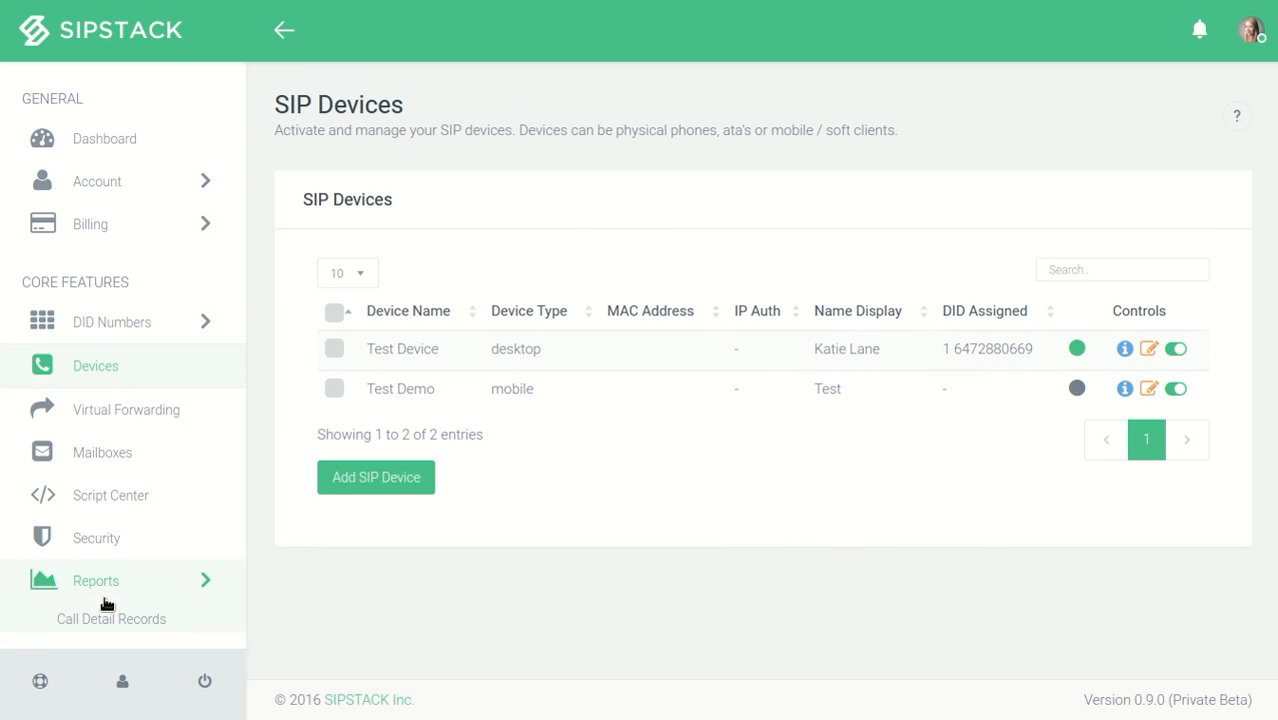
pyautogui.click(147, 632)
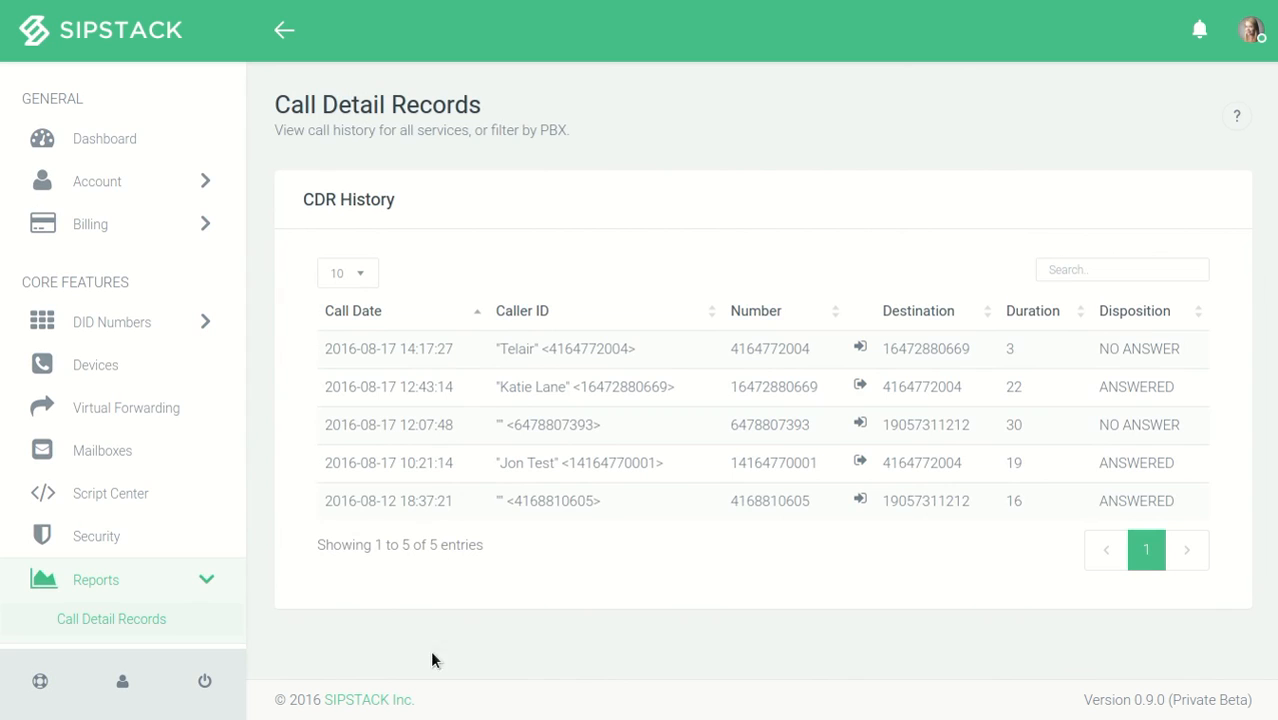
# - Return to the Dashboard and review the account holder's company, address, balance and last payment details
pyautogui.click(136, 161)
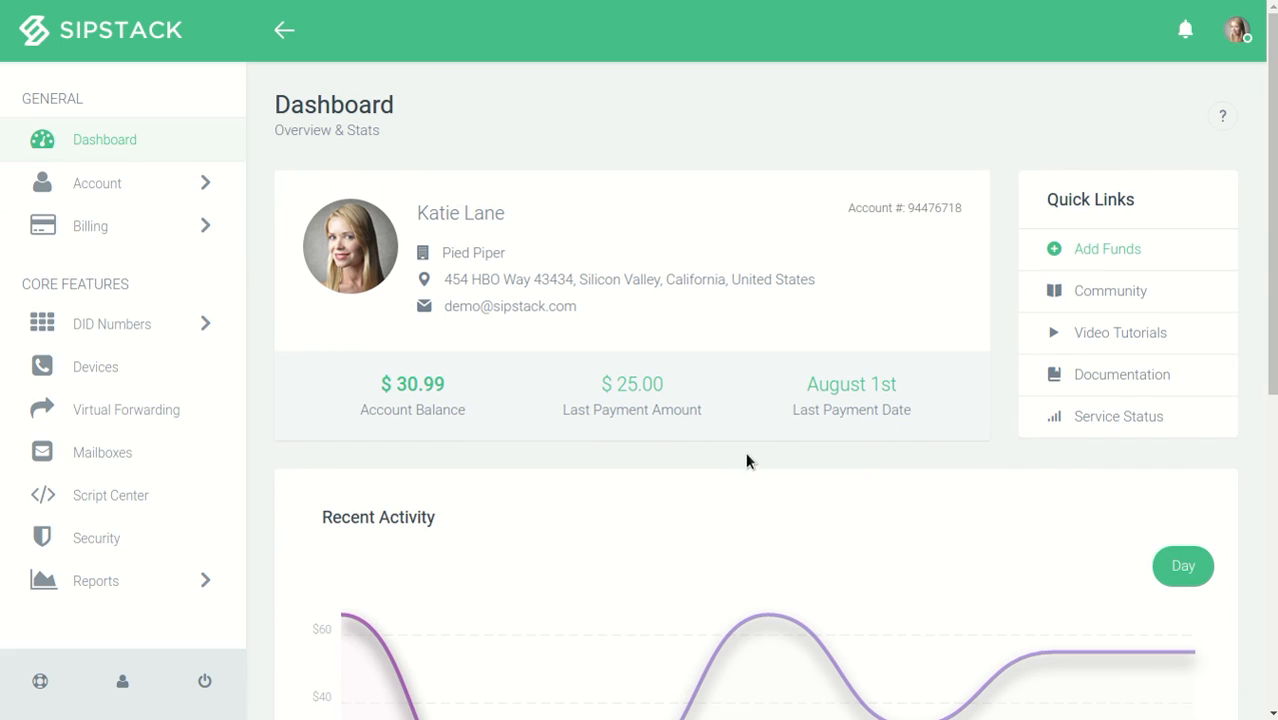
pyautogui.moveTo(442, 256); pyautogui.dragTo(502, 258)
pyautogui.tripleClick(458, 285)
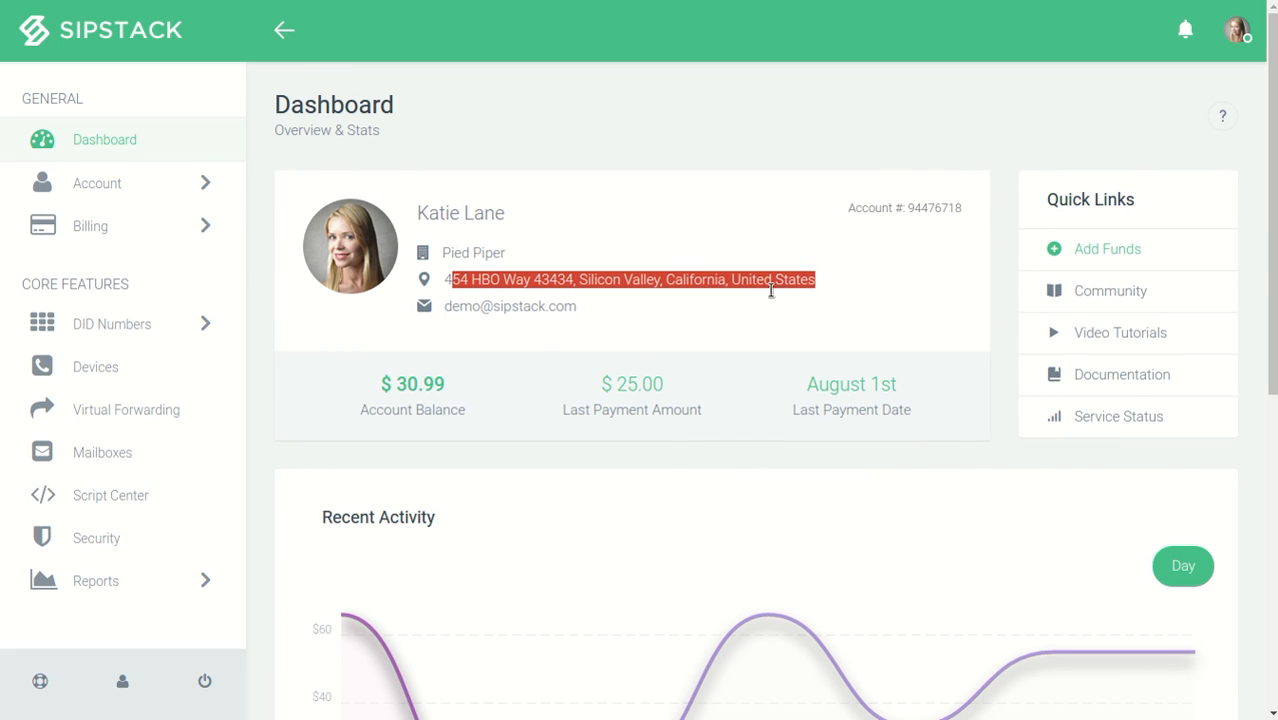
pyautogui.click(668, 256)
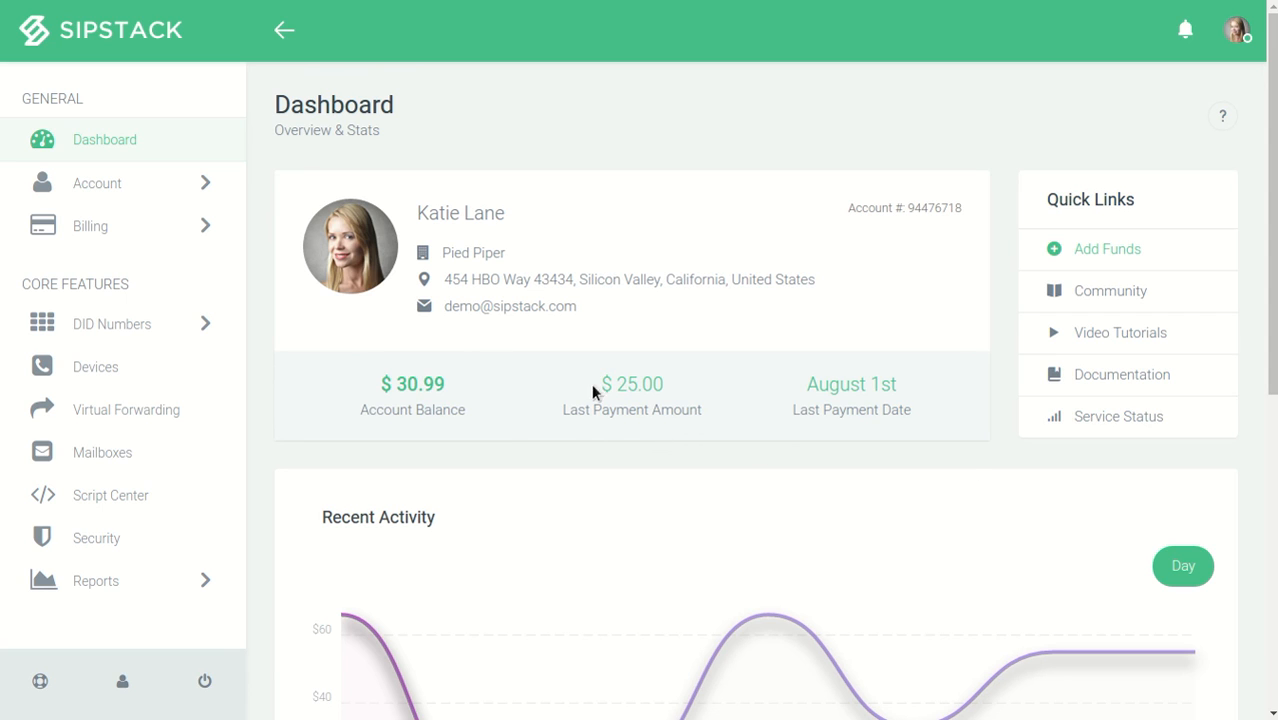
# - Examine the Dashboard's Recent Activity chart and the top 5 destinations by minutes and spend for the last 7 days
pyautogui.scroll(-3, 889, 487)
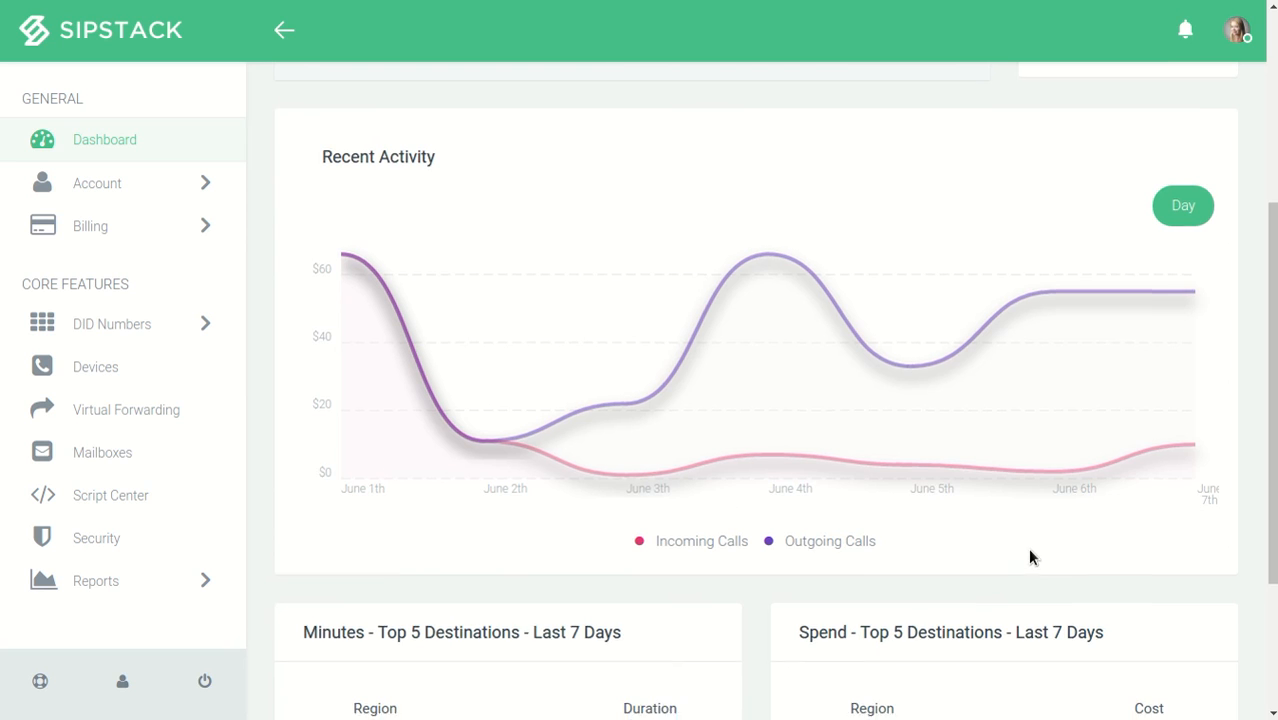
pyautogui.scroll(-3, 1030, 557)
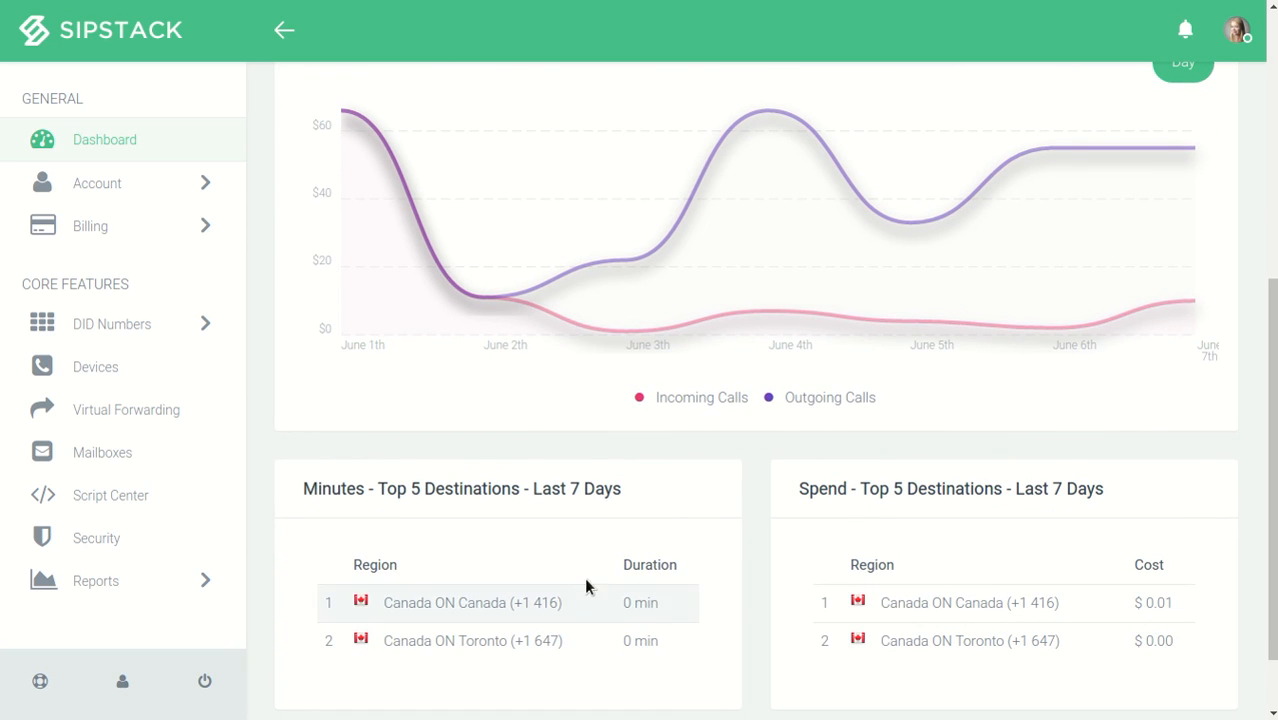
pyautogui.scroll(-2, 743, 579)
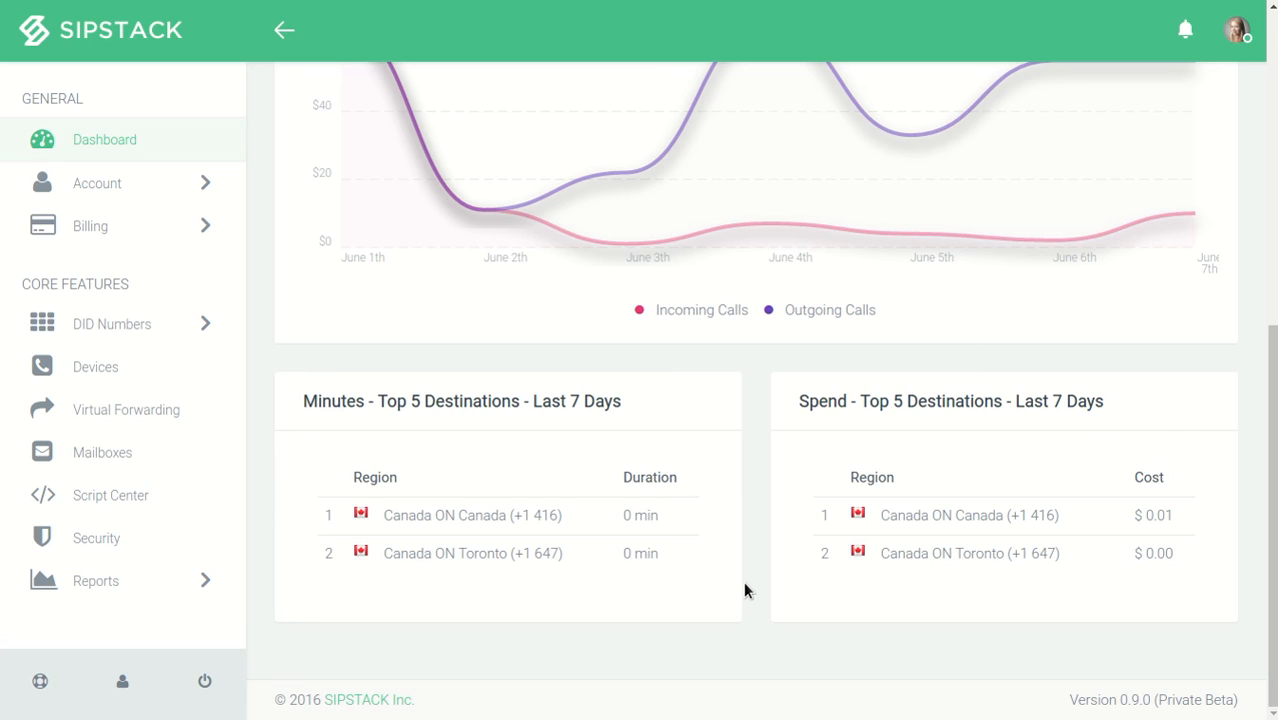
pyautogui.scroll(5, 586, 509)
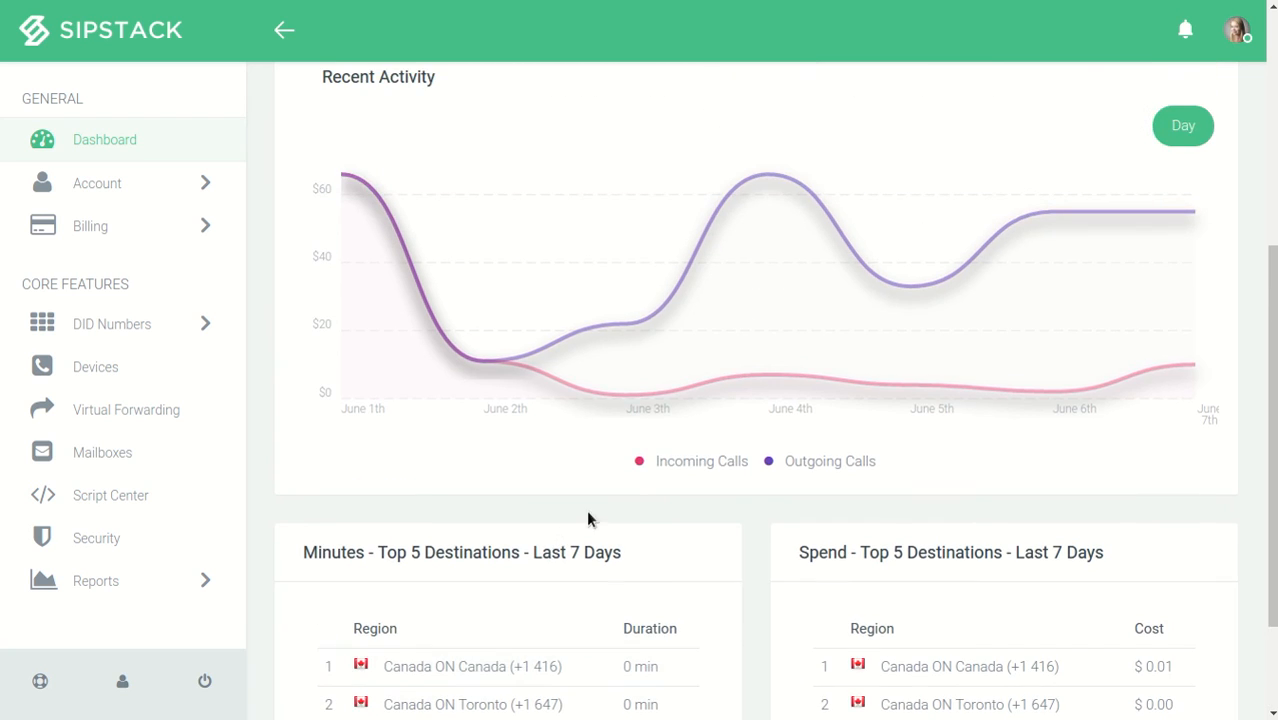